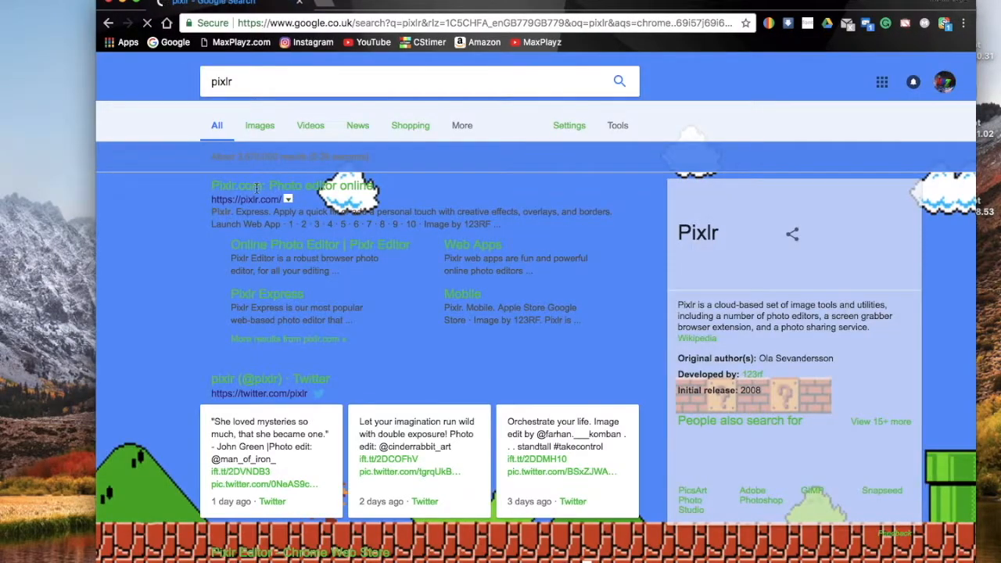
Open the Pixlr website from the search results and look over its Editor and Express web apps.
{"action": "left_click", "coordinate": [256, 187]}
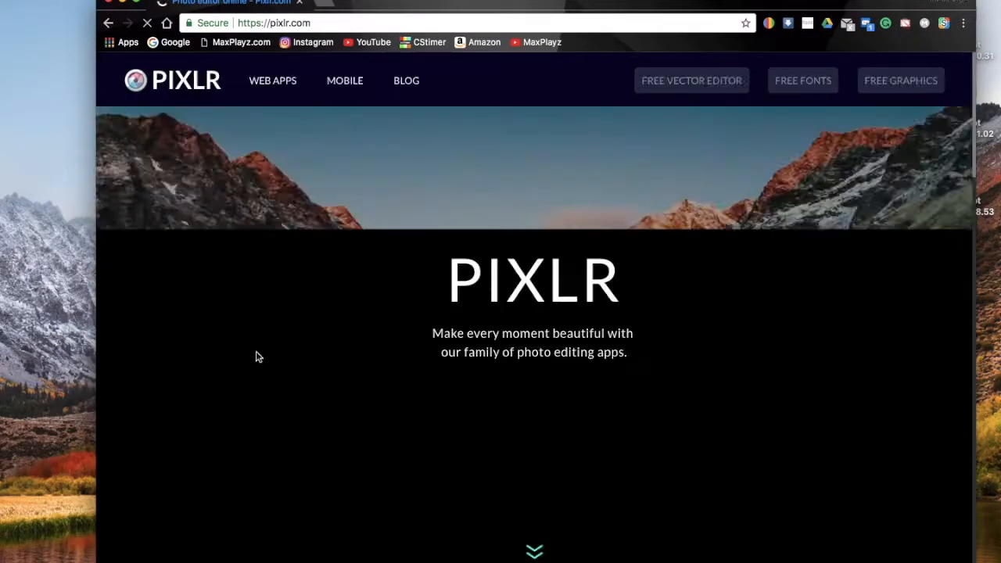
{"action": "scroll", "coordinate": [633, 407], "scroll_direction": "down", "scroll_amount": 5}
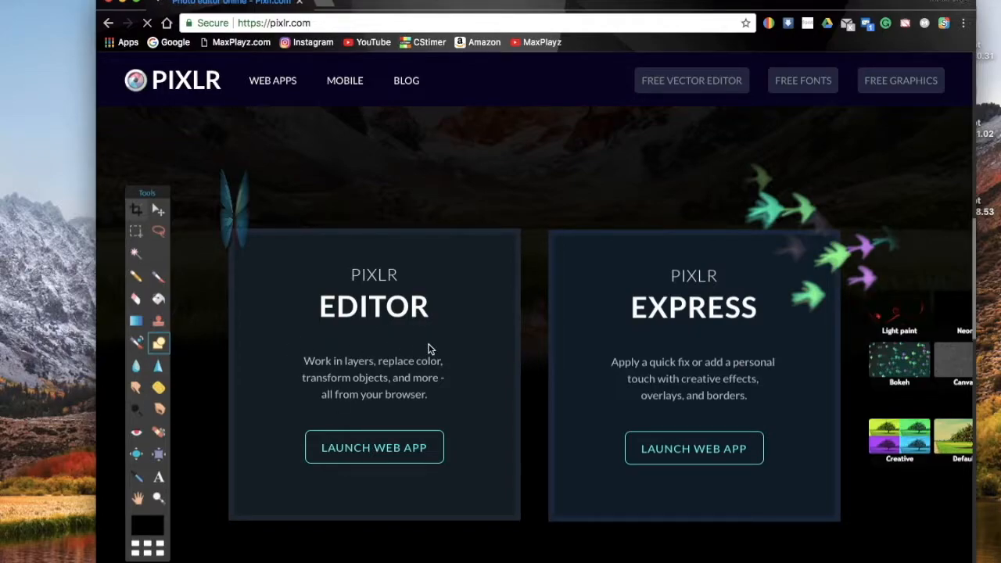
{"action": "scroll", "coordinate": [517, 331], "scroll_direction": "down", "scroll_amount": 5}
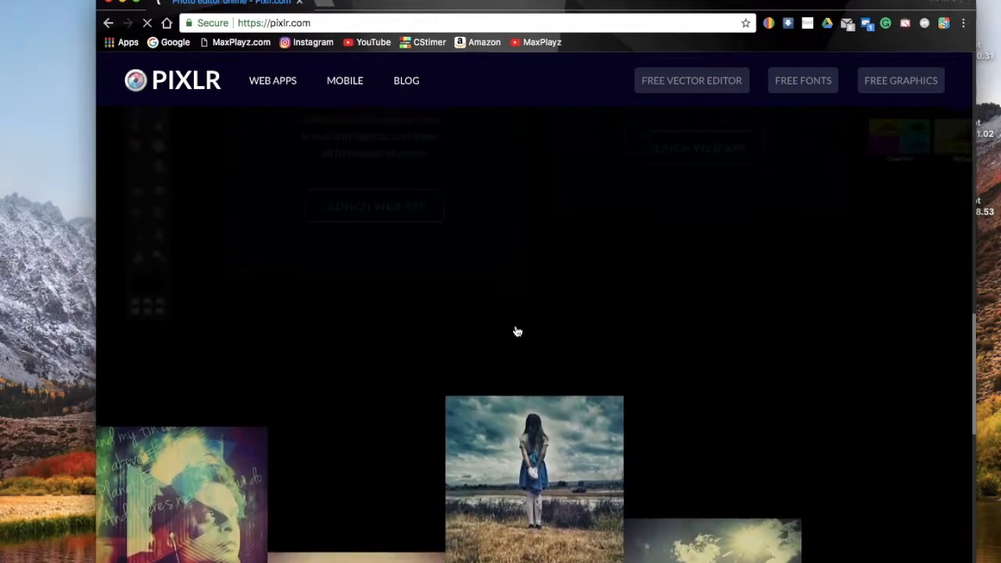
{"action": "scroll", "coordinate": [516, 331], "scroll_direction": "up", "scroll_amount": 4}
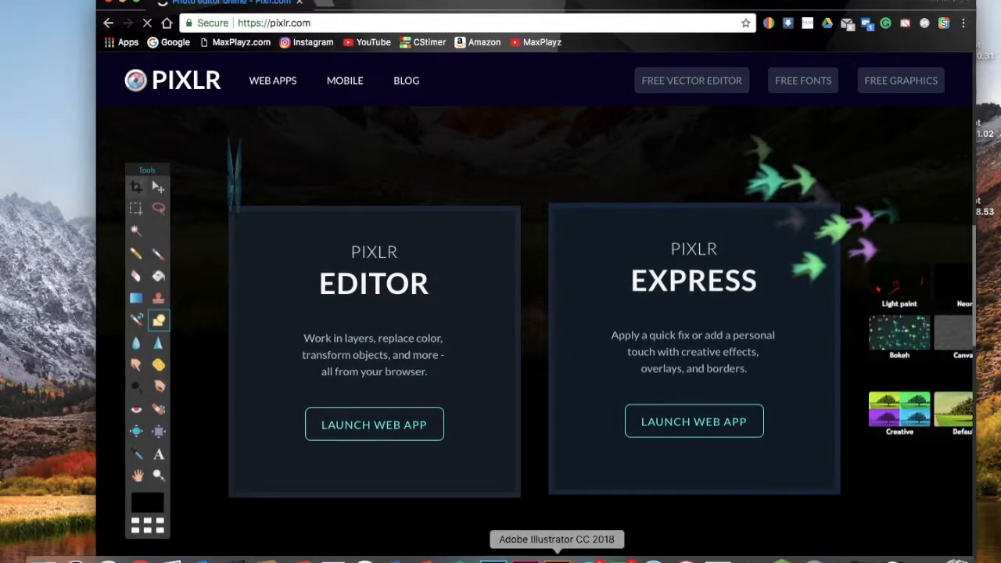
{"action": "left_click", "coordinate": [123, 4]}
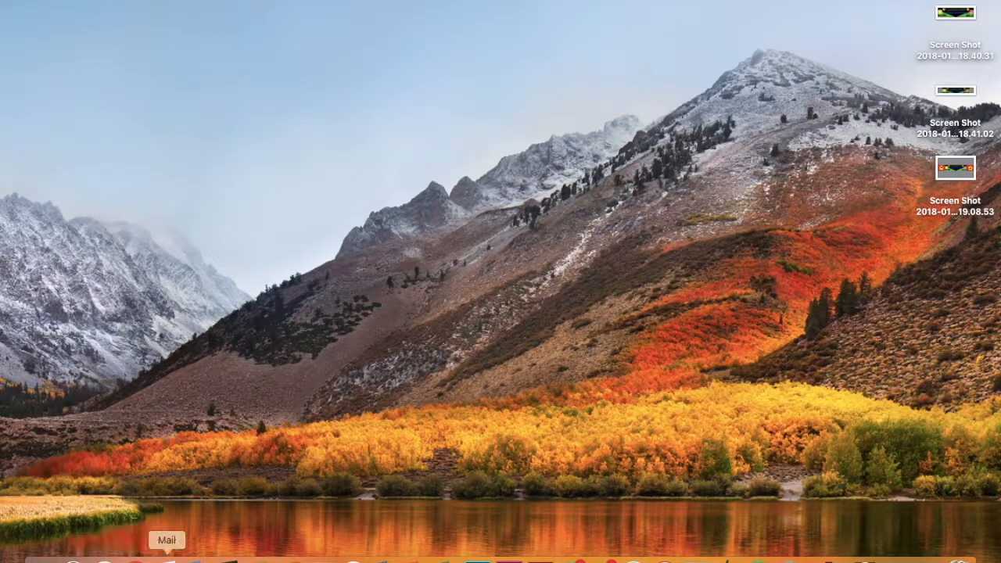
Open the image actual channel logo.png from the iCloud Drive folder in Finder.
{"action": "left_click", "coordinate": [43, 554]}
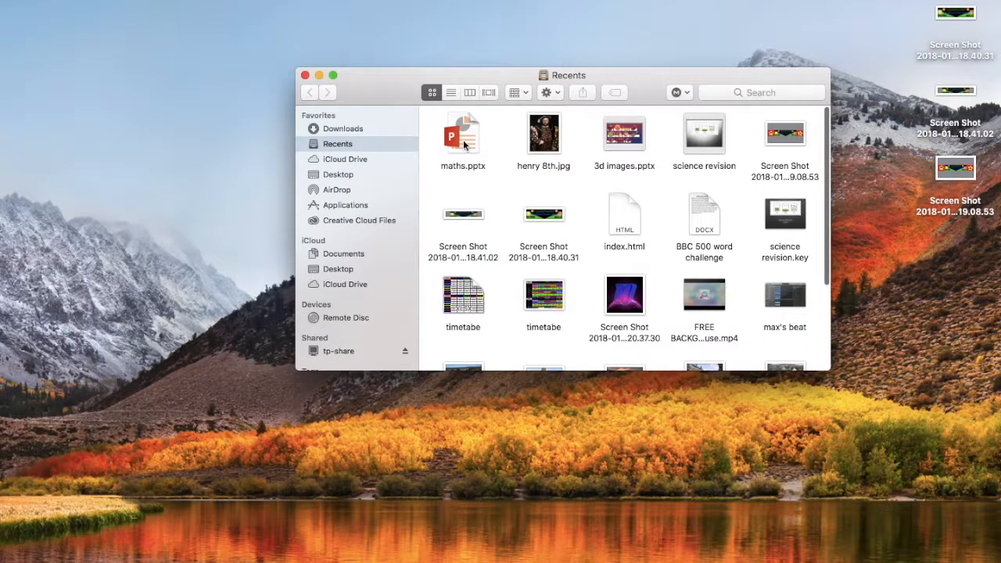
{"action": "scroll", "coordinate": [569, 169], "scroll_direction": "down", "scroll_amount": 5}
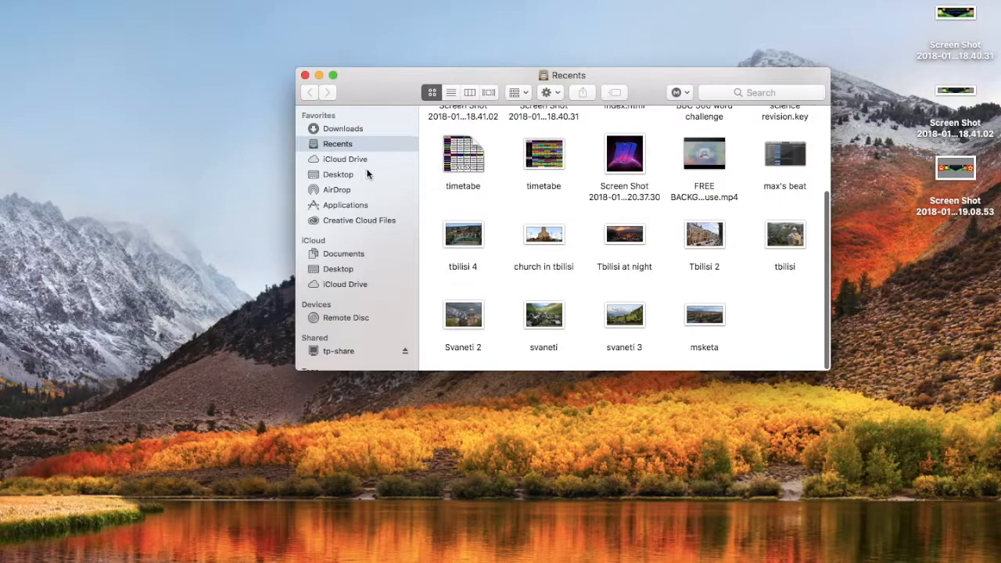
{"action": "left_click", "coordinate": [341, 162]}
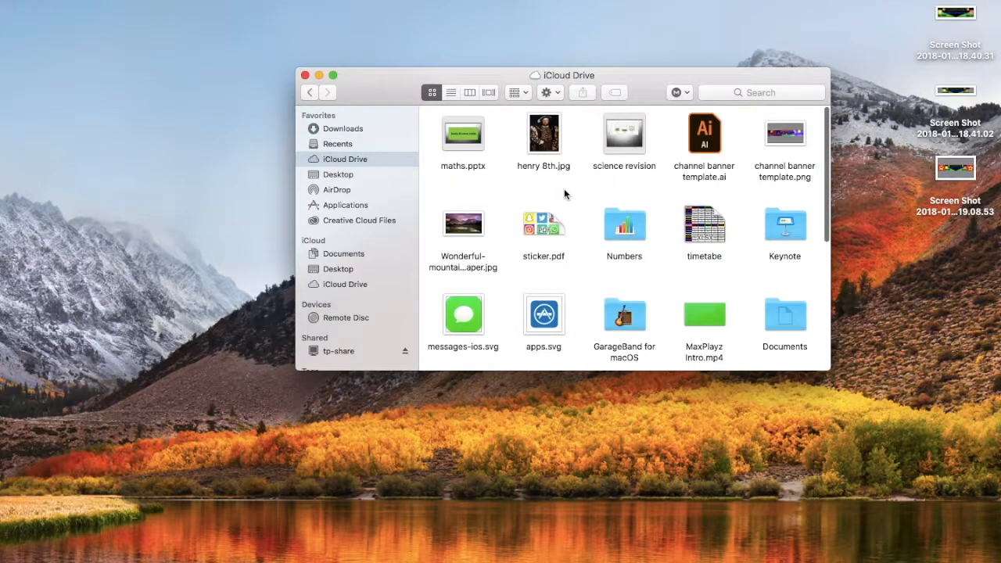
{"action": "scroll", "coordinate": [565, 193], "scroll_direction": "down", "scroll_amount": 8}
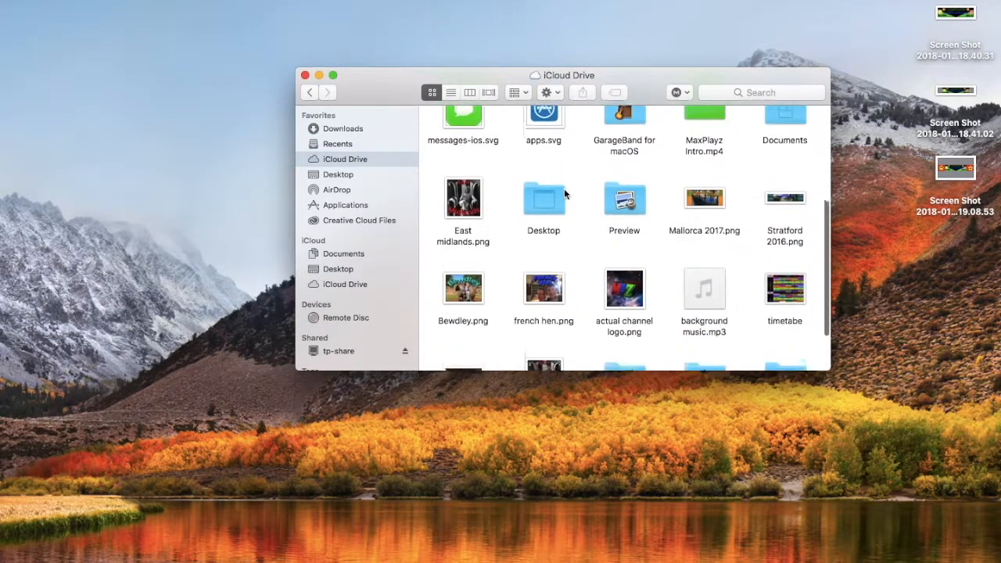
{"action": "double_click", "coordinate": [623, 254]}
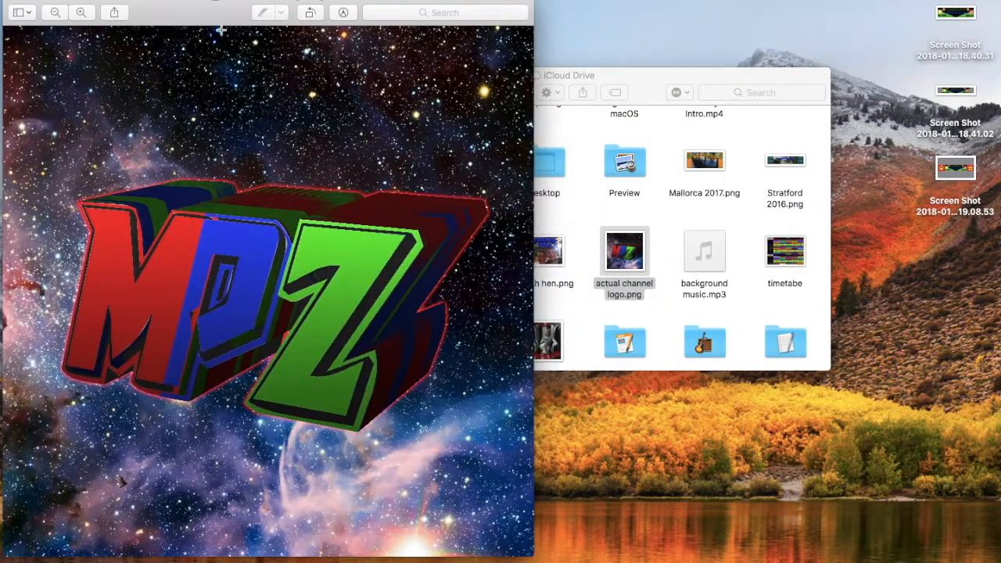
View the channel logo image in full screen and close the iCloud Drive window.
{"action": "left_click_drag", "start_coordinate": [198, 16], "coordinate": [333, 13]}
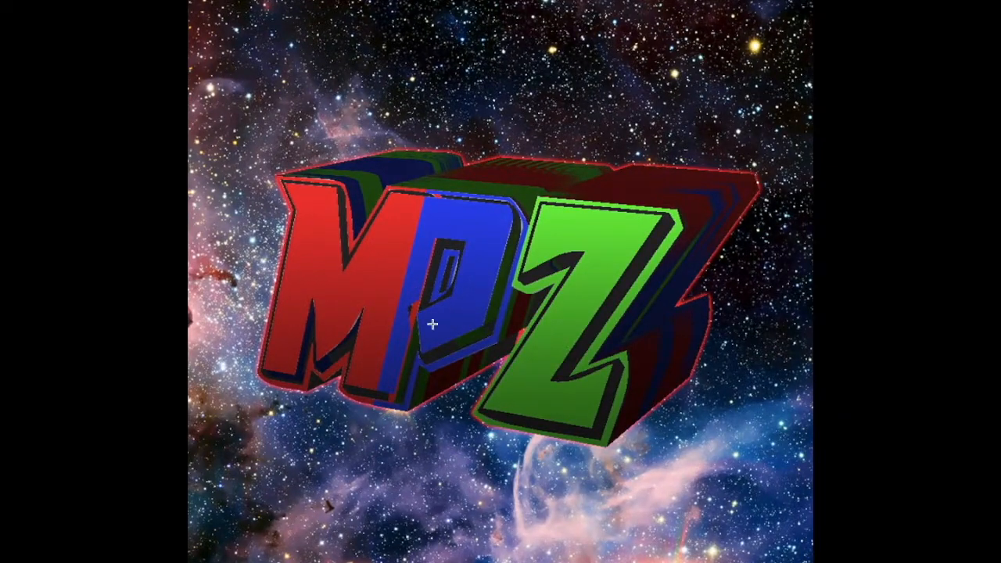
{"action": "left_click_drag", "start_coordinate": [443, 318], "coordinate": [345, 200]}
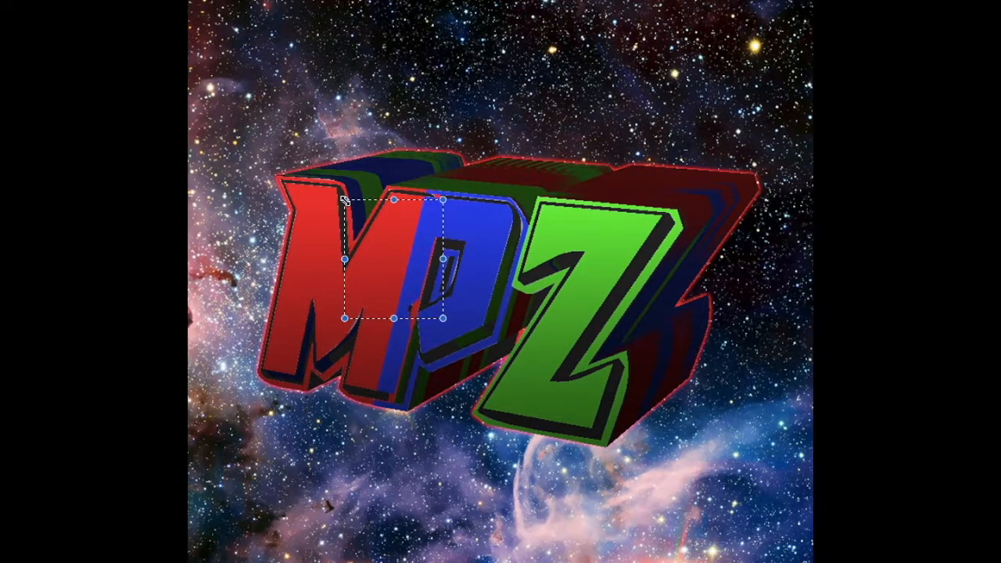
{"action": "left_click", "coordinate": [223, 217]}
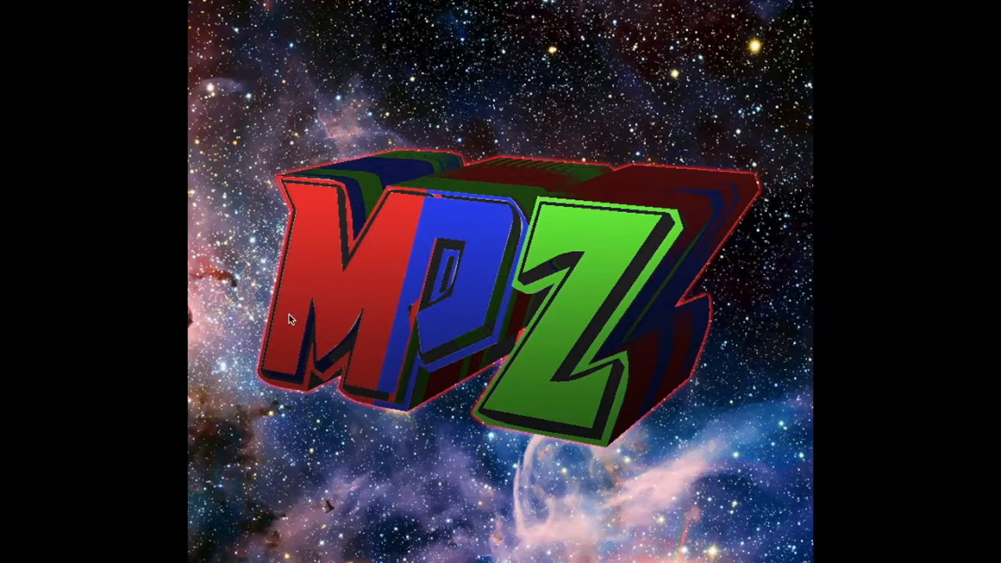
{"action": "mouse_move", "coordinate": [500, 1]}
{"action": "left_click", "coordinate": [11, 0]}
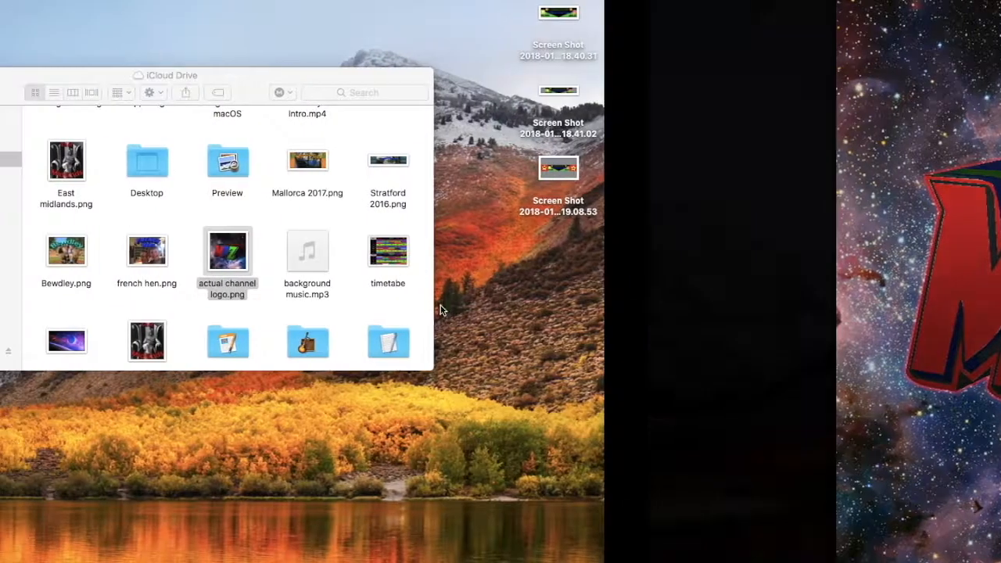
{"action": "left_click", "coordinate": [305, 75]}
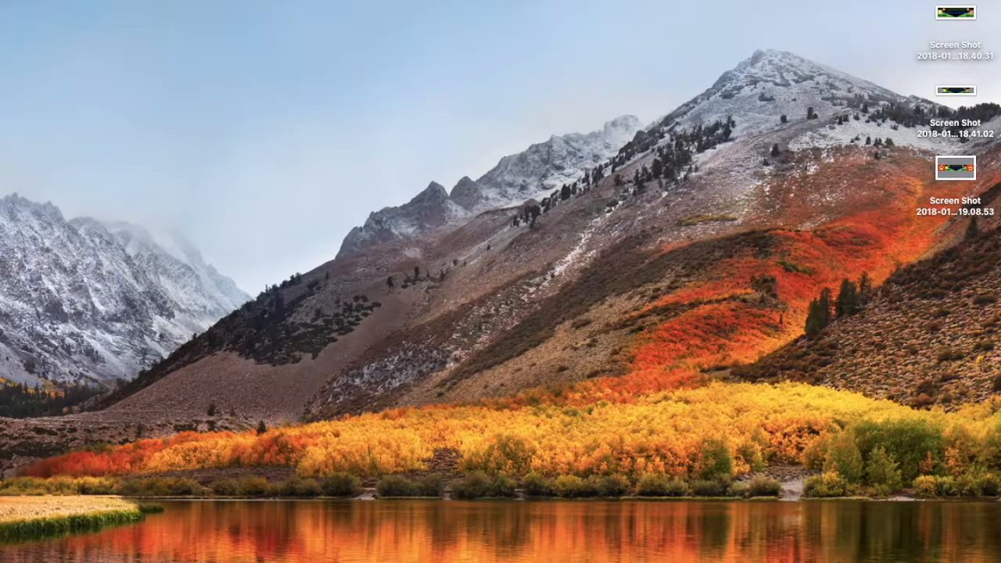
Switch to Photoshop and set up a new document in centimeters with a width of 17.5 and a height of 17.5.
{"action": "left_click", "coordinate": [889, 557]}
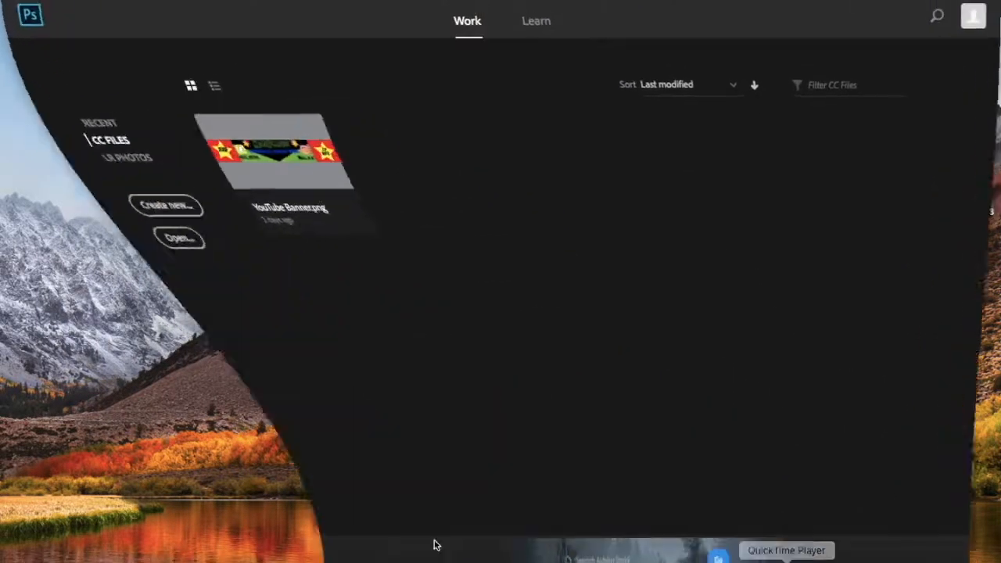
{"action": "left_click", "coordinate": [103, 208]}
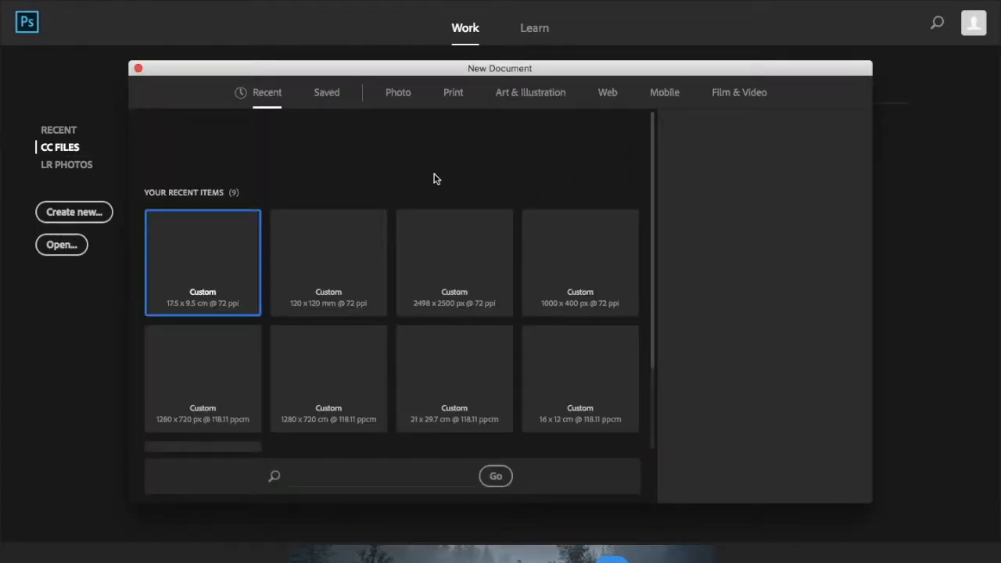
{"action": "left_click", "coordinate": [753, 197]}
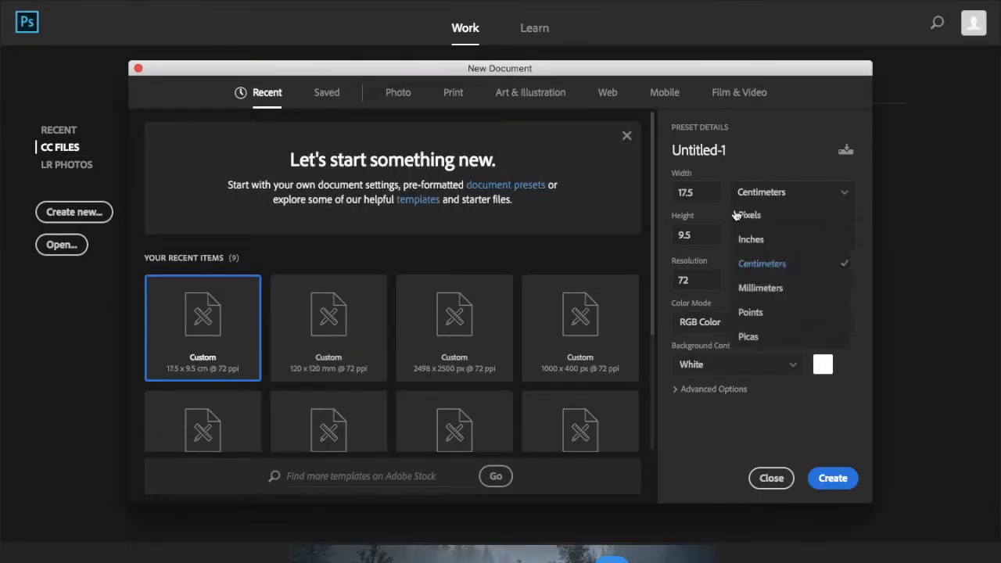
{"action": "left_click", "coordinate": [758, 264]}
{"action": "left_click", "coordinate": [697, 195]}
{"action": "left_click", "coordinate": [698, 235]}
{"action": "key", "text": "BackSpace"}
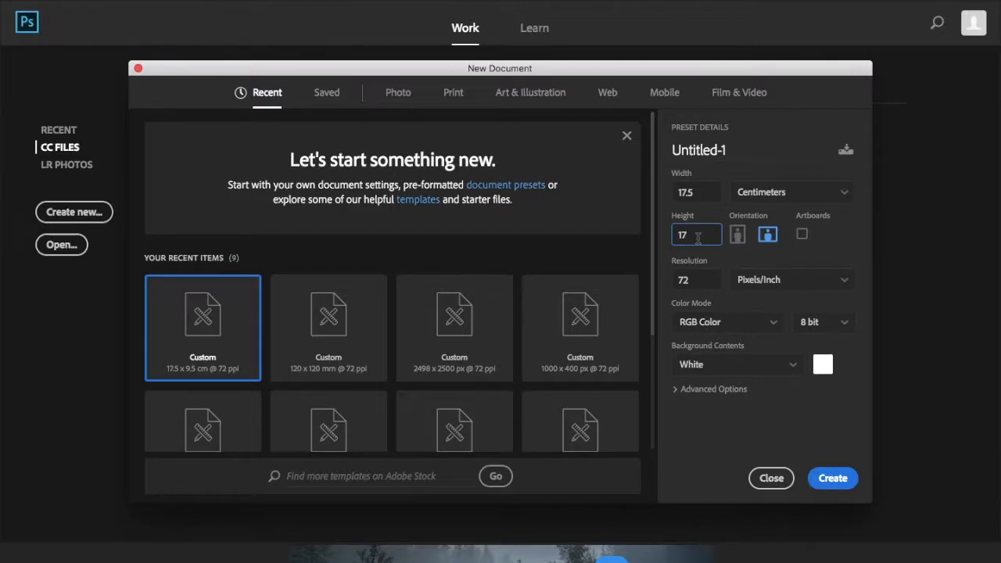
{"action": "type", "text": "17.5"}
Set the new document's background contents to White and create the document.
{"action": "left_click", "coordinate": [821, 364]}
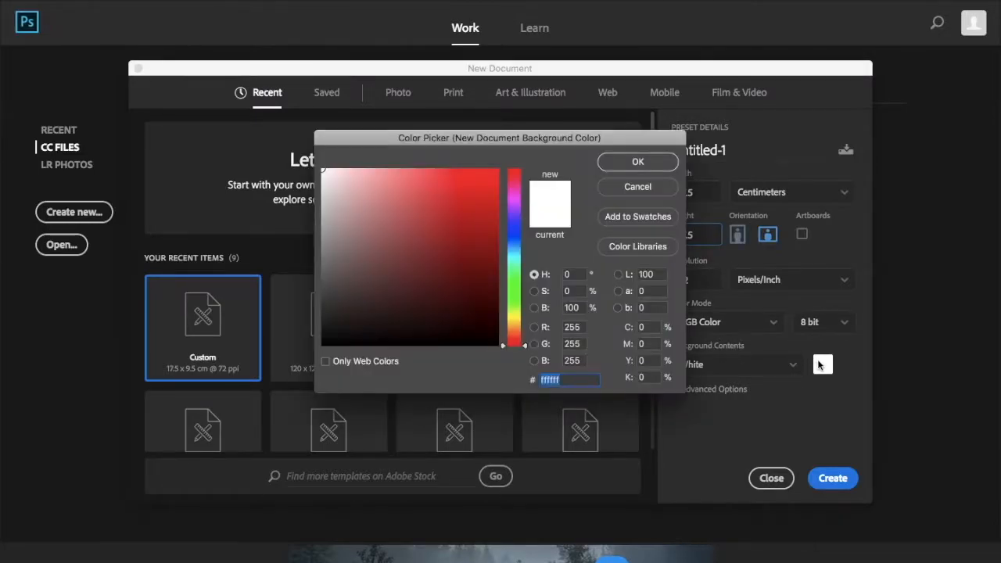
{"action": "left_click", "coordinate": [635, 186]}
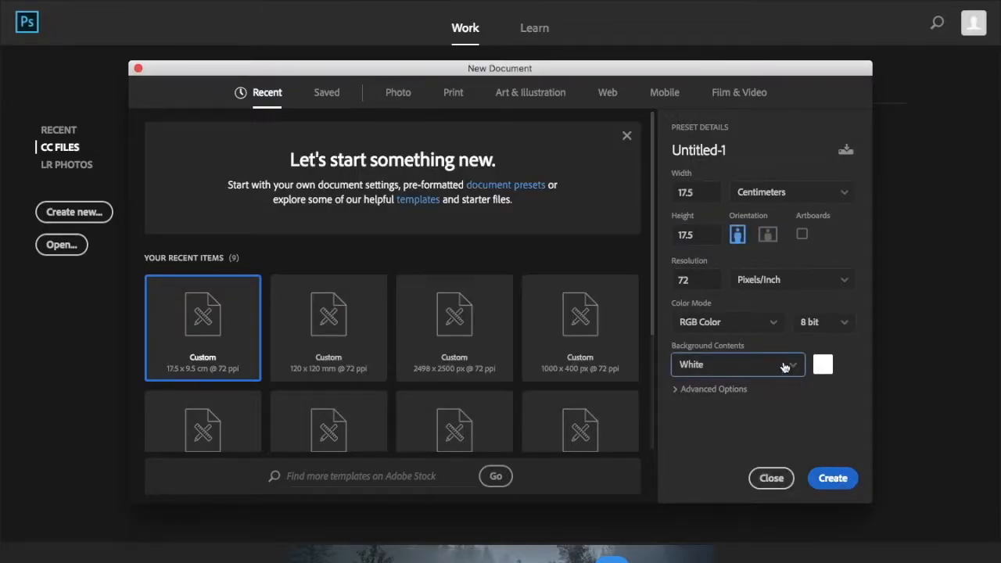
{"action": "left_click", "coordinate": [755, 366]}
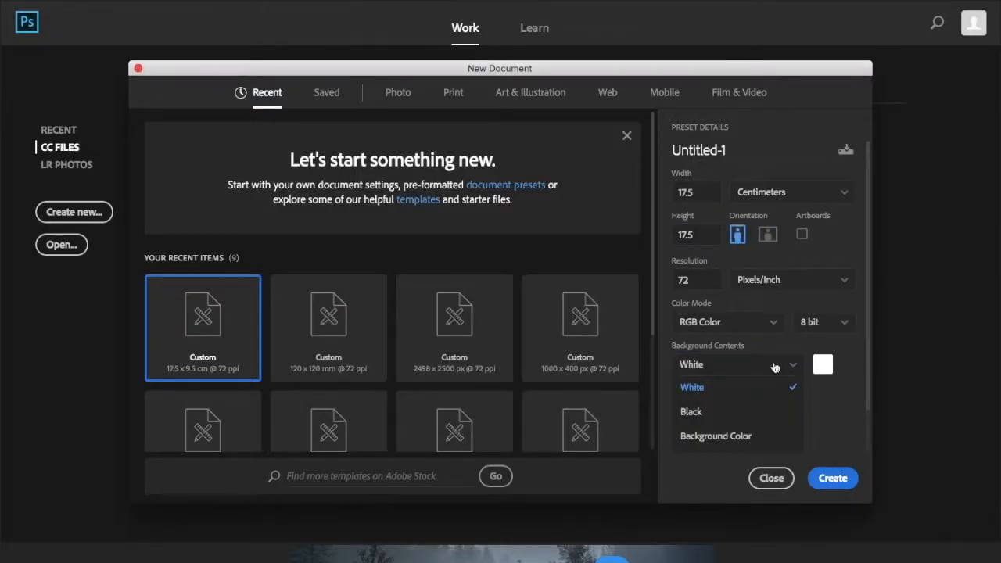
{"action": "left_click", "coordinate": [773, 368]}
{"action": "left_click", "coordinate": [791, 367]}
{"action": "left_click", "coordinate": [710, 441]}
{"action": "left_click", "coordinate": [802, 369]}
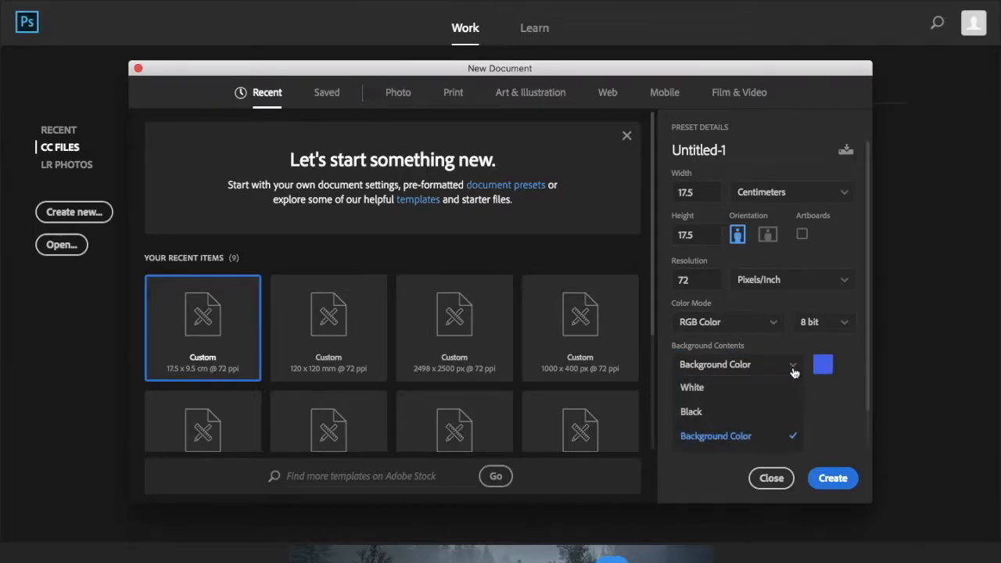
{"action": "left_click", "coordinate": [678, 388]}
{"action": "left_click", "coordinate": [833, 479]}
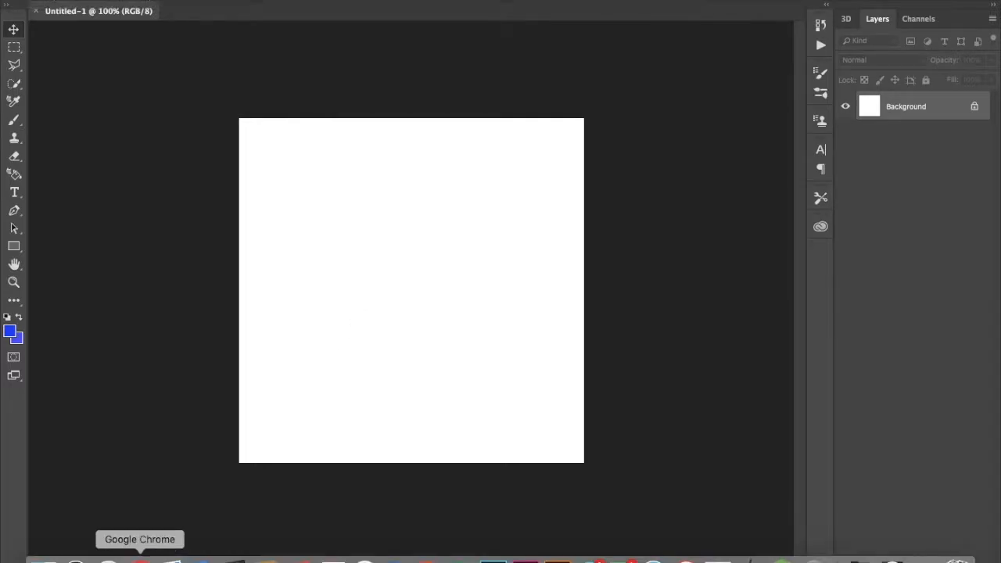
Switch to Google Chrome and search the web for "space background".
{"action": "left_click", "coordinate": [137, 555]}
{"action": "left_click", "coordinate": [296, 23]}
{"action": "key", "text": "BackSpace"}
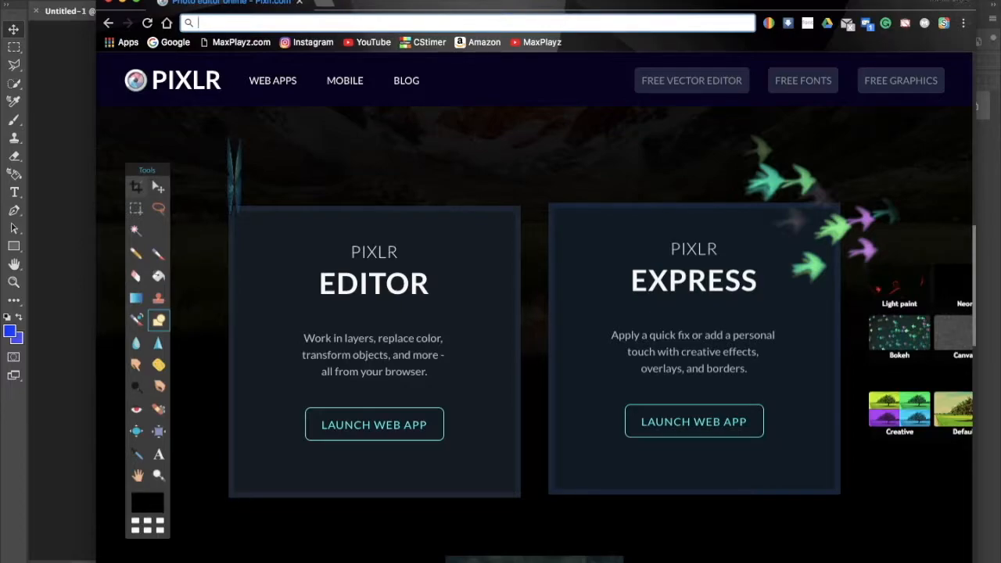
{"action": "type", "text": "space ba"}
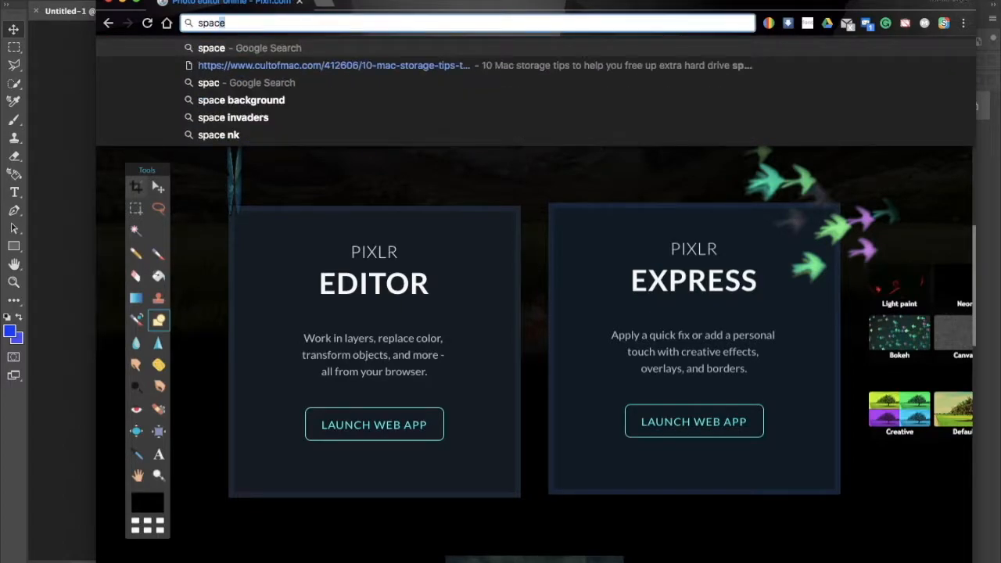
{"action": "type", "text": "ckground"}
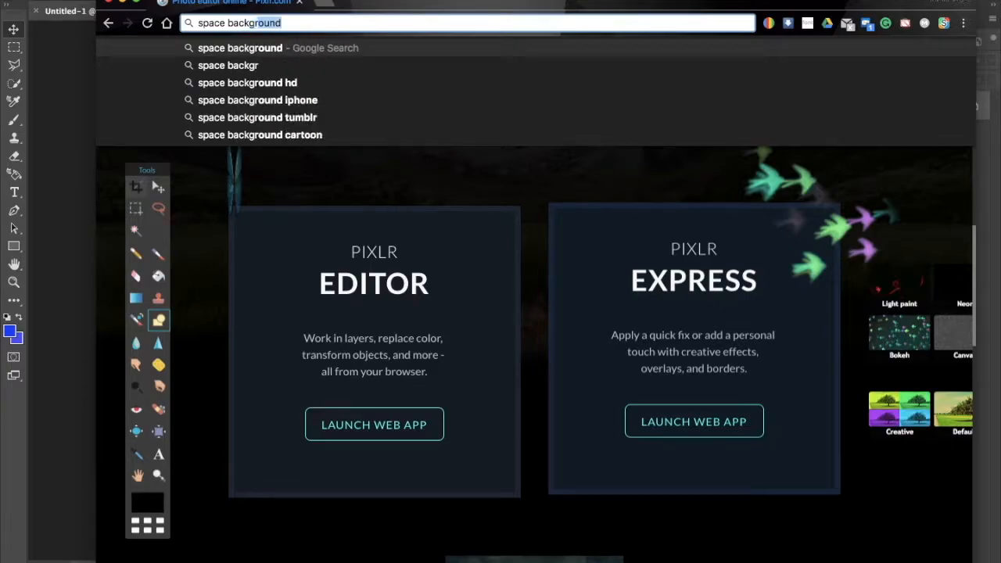
{"action": "key", "text": "Return"}
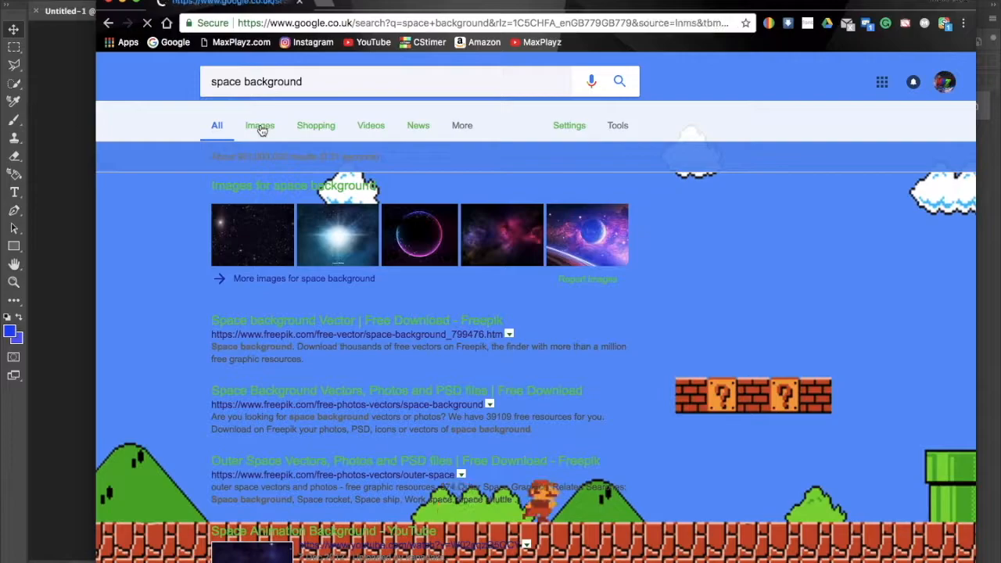
Show the image results for the space background search and browse through them.
{"action": "left_click", "coordinate": [261, 126]}
{"action": "scroll", "coordinate": [494, 344], "scroll_direction": "down", "scroll_amount": 5}
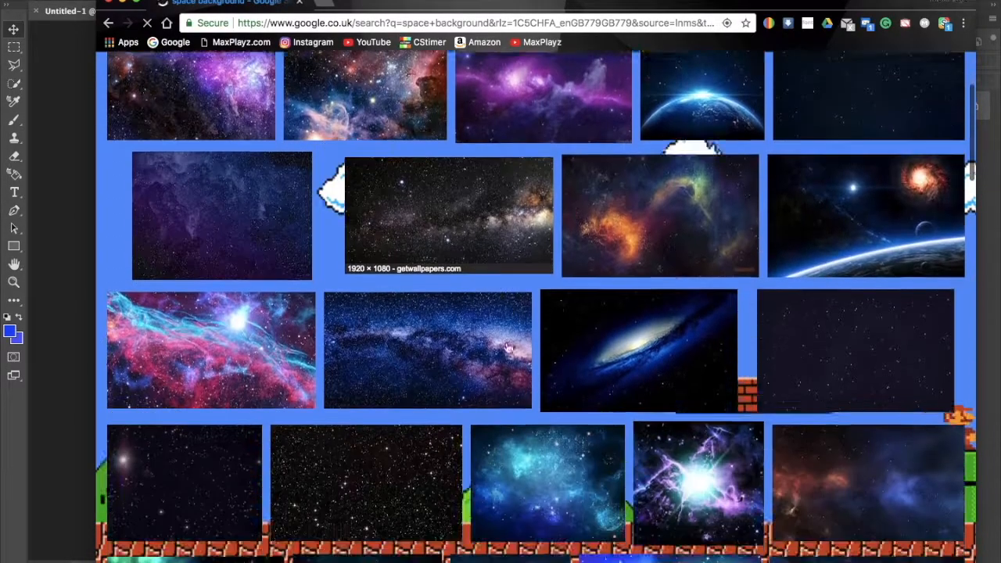
{"action": "scroll", "coordinate": [494, 344], "scroll_direction": "up", "scroll_amount": 2}
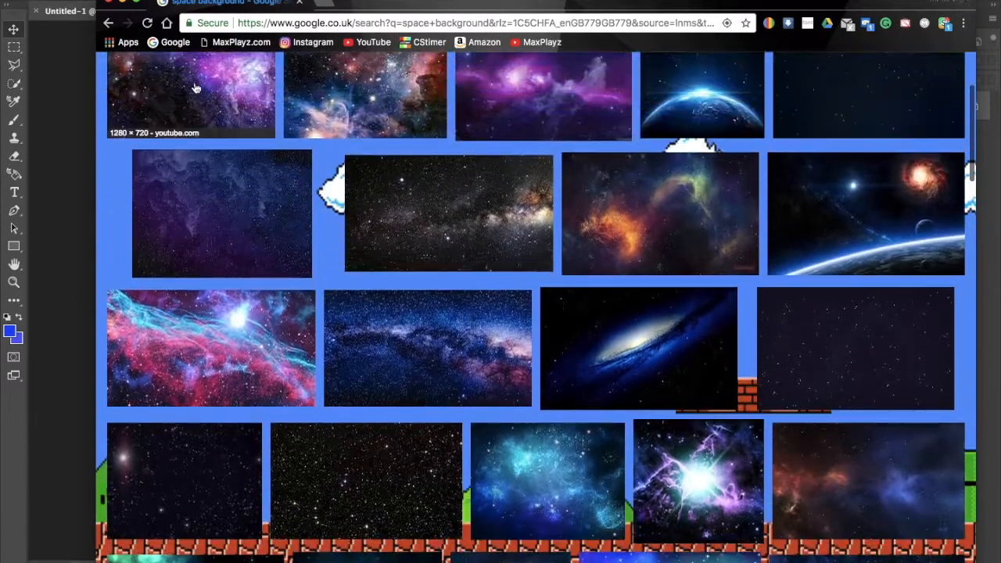
{"action": "left_click", "coordinate": [107, 22]}
{"action": "left_click", "coordinate": [403, 235]}
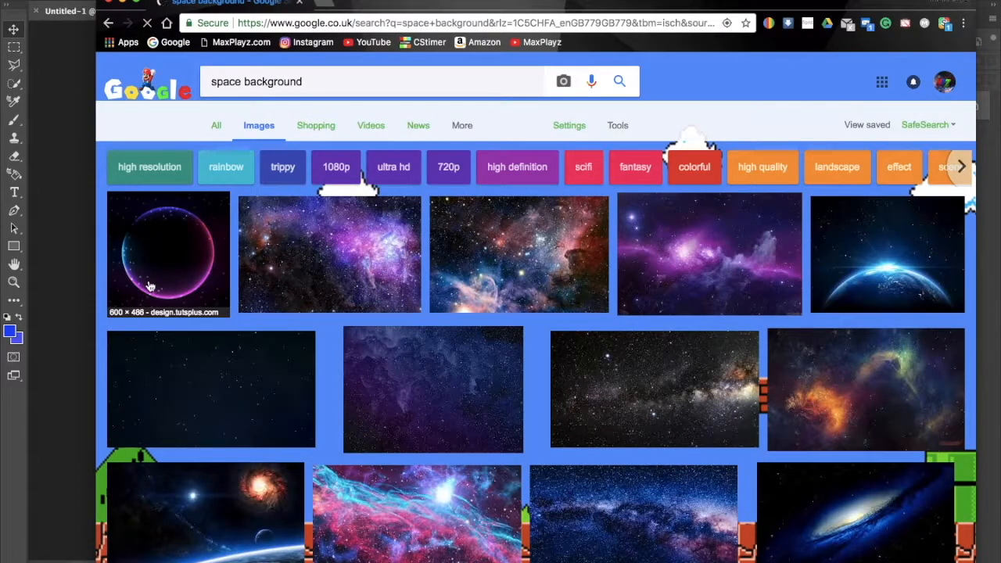
Open the glowing circle image from the results, copy it to the clipboard, and switch back to Photoshop.
{"action": "scroll", "coordinate": [179, 297], "scroll_direction": "down", "scroll_amount": 2}
{"action": "left_click", "coordinate": [133, 95]}
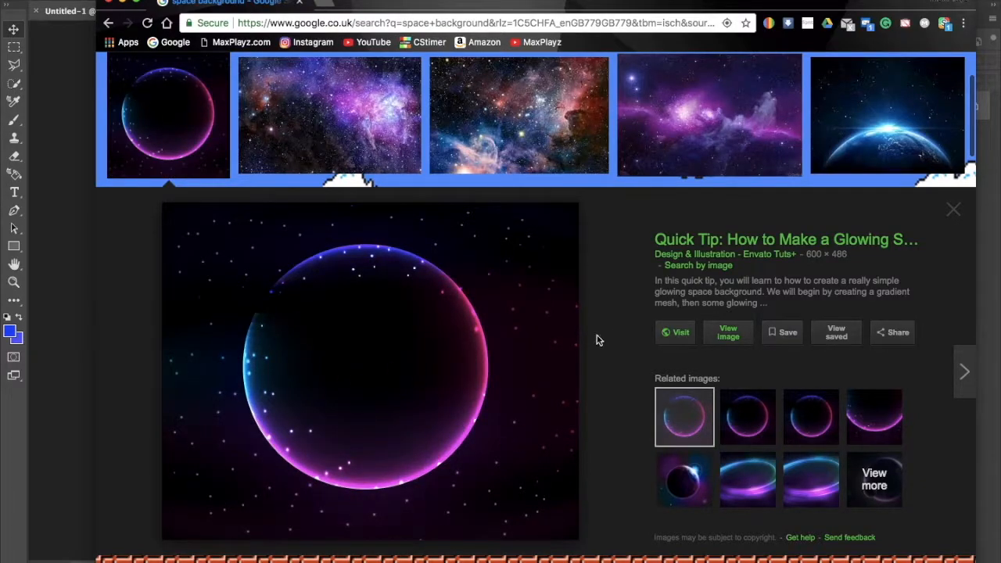
{"action": "right_click", "coordinate": [384, 395]}
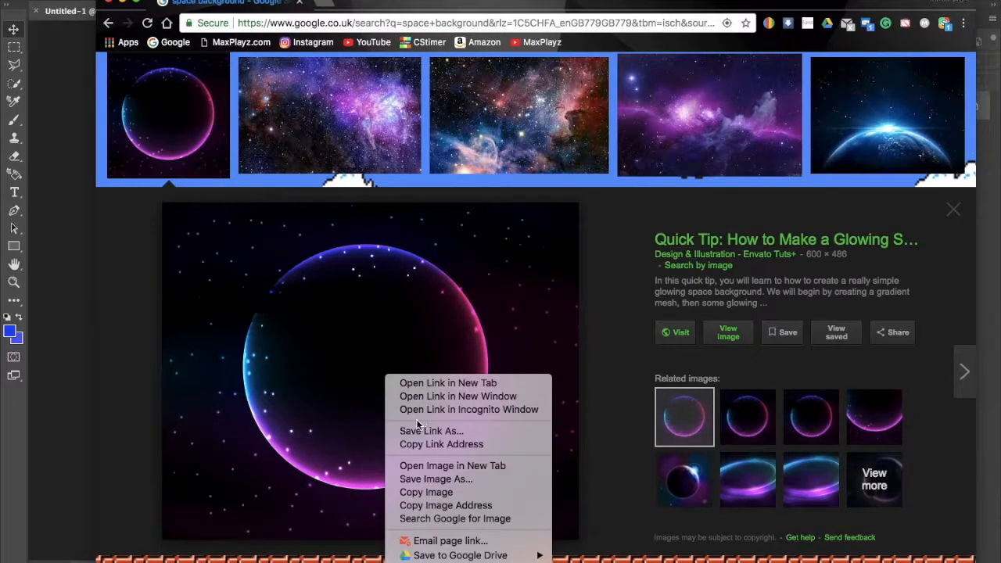
{"action": "left_click", "coordinate": [426, 492]}
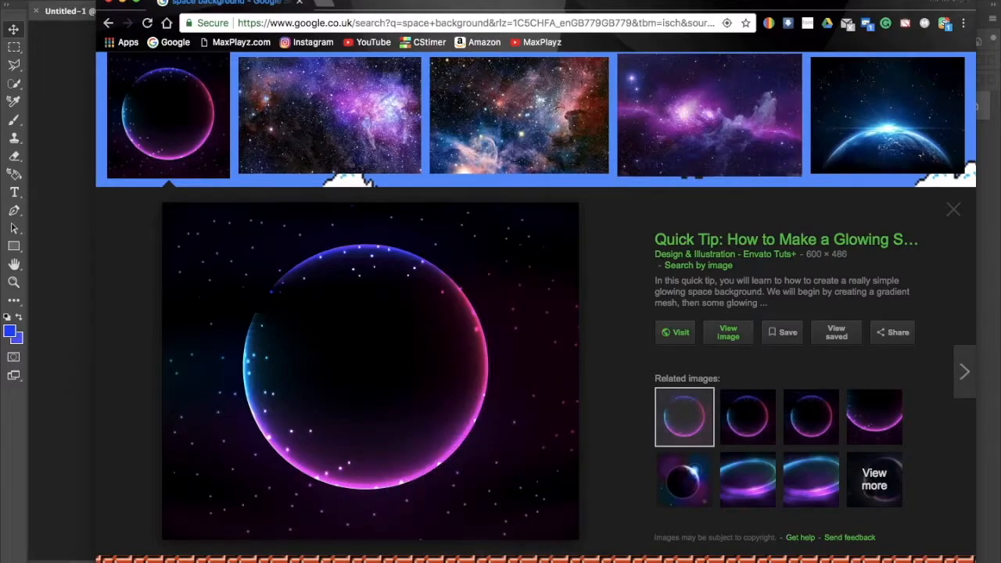
{"action": "mouse_move", "coordinate": [442, 558]}
{"action": "left_click", "coordinate": [509, 558]}
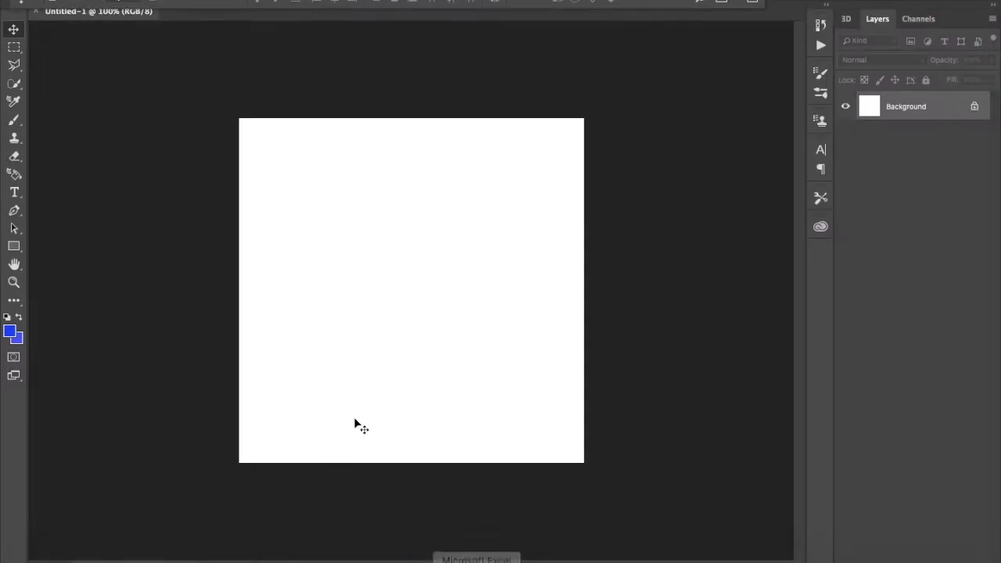
Paste the copied circle image into the document, then scale and reposition it so it covers the whole canvas.
{"action": "key", "text": "super+v"}
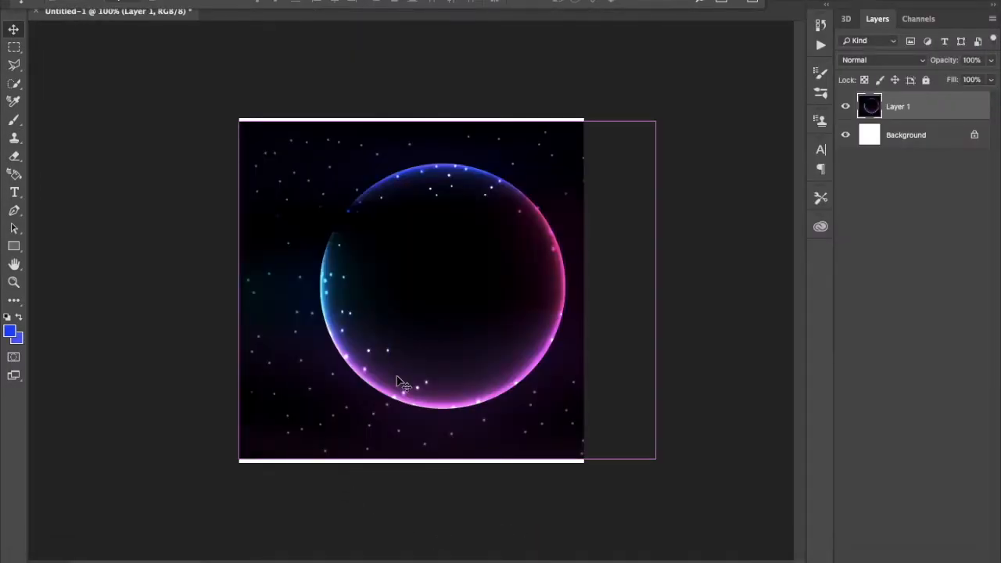
{"action": "key", "text": "super+t"}
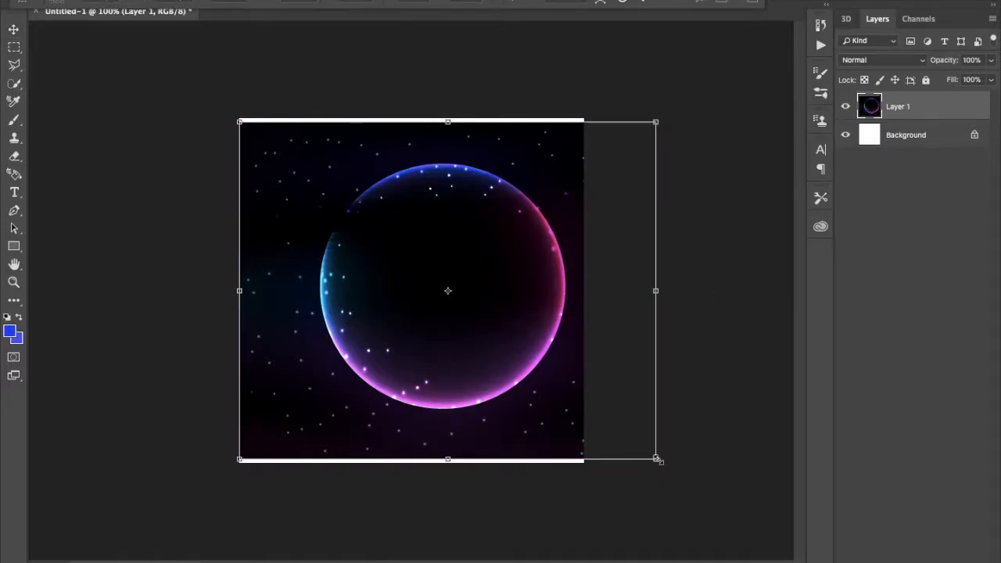
{"action": "left_click_drag", "start_coordinate": [657, 460], "coordinate": [648, 462]}
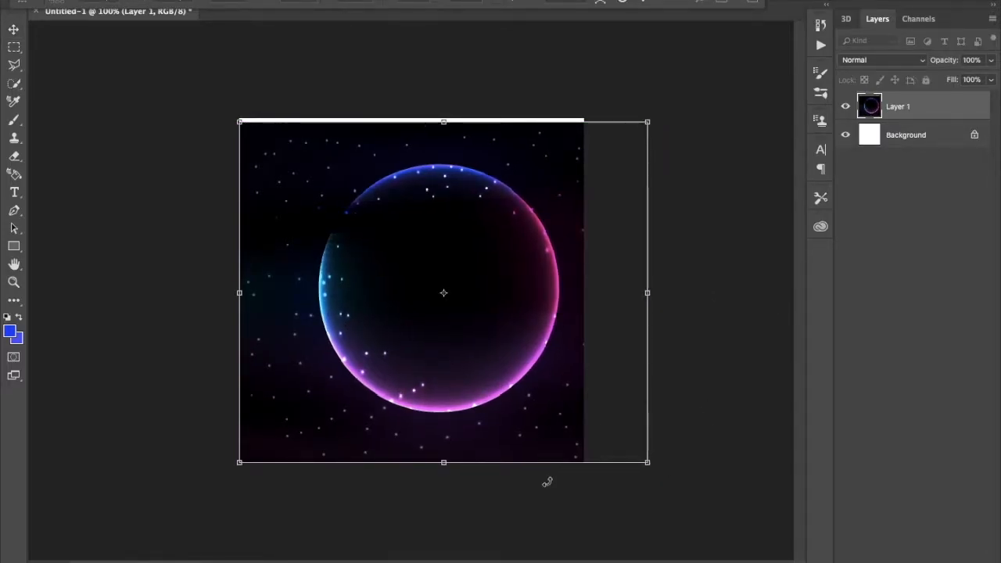
{"action": "left_click_drag", "start_coordinate": [451, 384], "coordinate": [421, 377]}
{"action": "left_click_drag", "start_coordinate": [418, 455], "coordinate": [417, 455]}
{"action": "left_click_drag", "start_coordinate": [206, 456], "coordinate": [205, 462]}
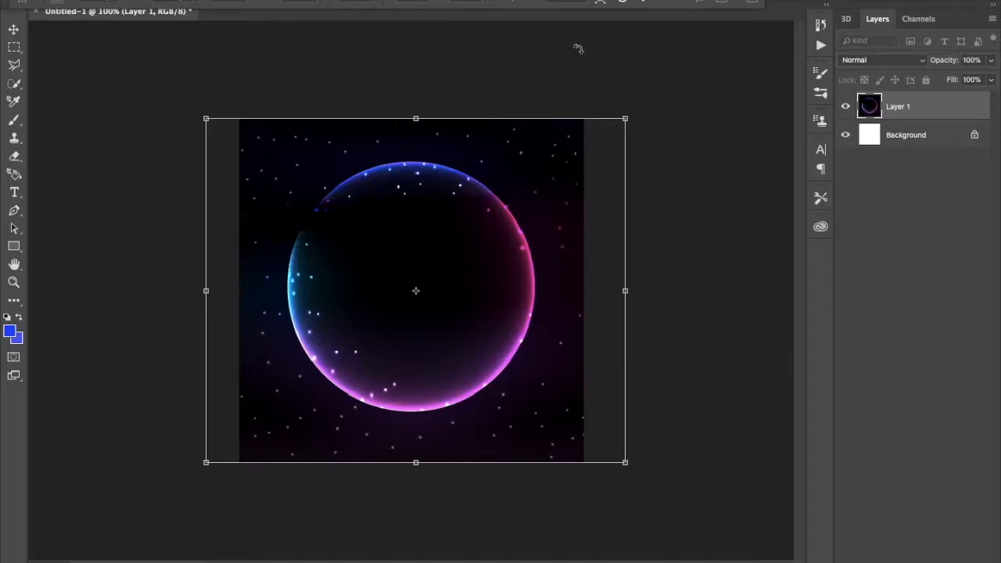
{"action": "left_click", "coordinate": [641, 3]}
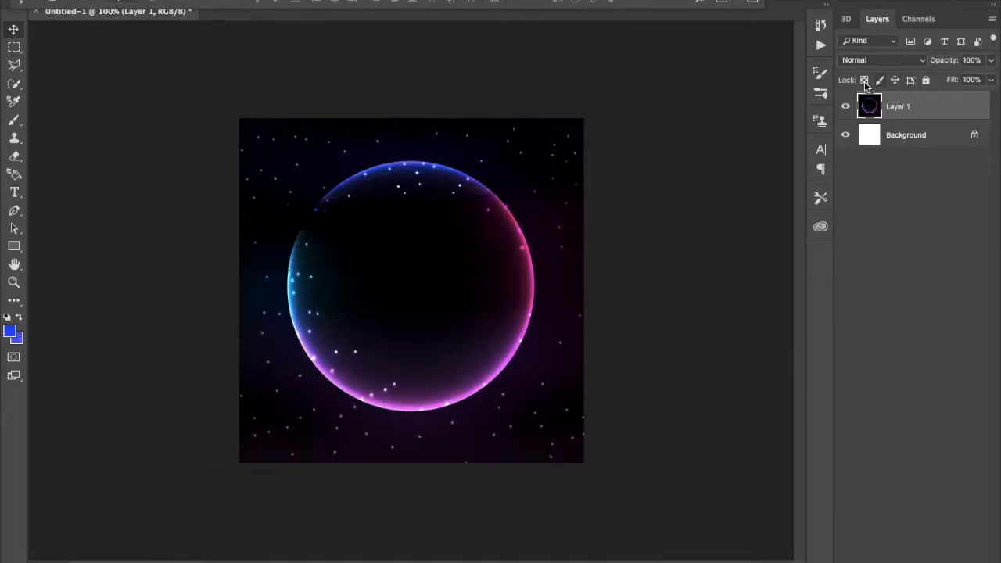
Crop the image to the canvas edges with the Crop tool.
{"action": "left_click", "coordinate": [13, 301]}
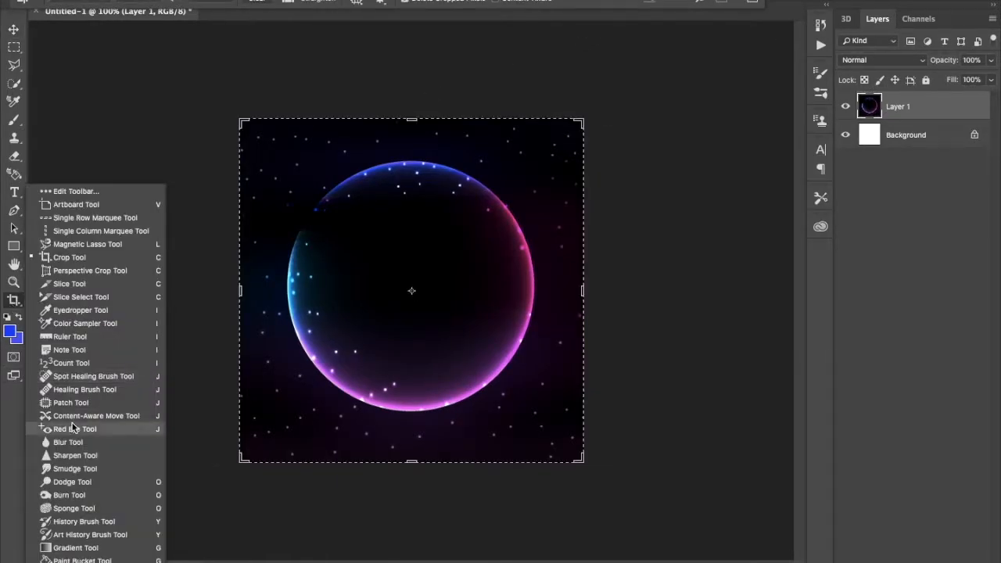
{"action": "left_click", "coordinate": [190, 458]}
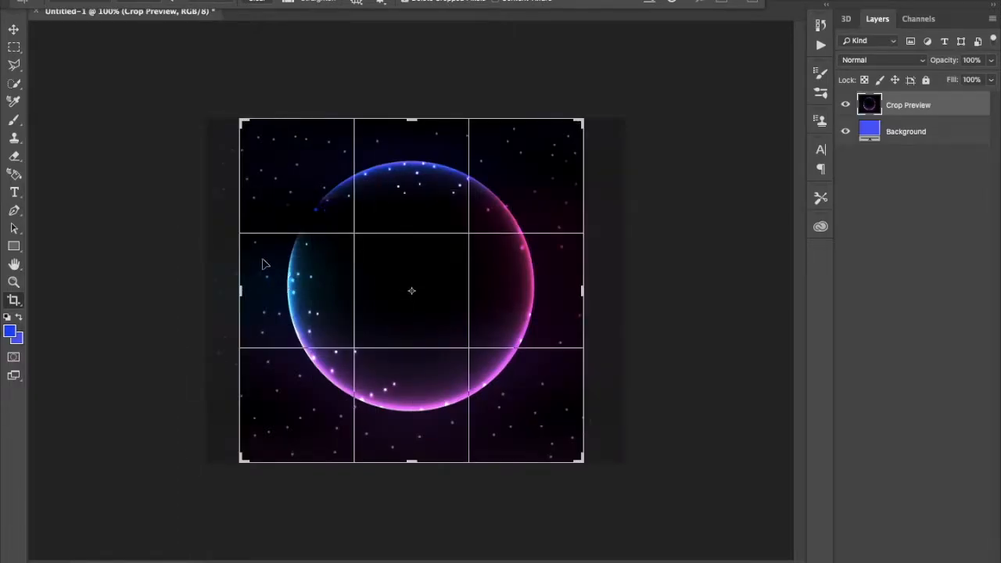
{"action": "left_click", "coordinate": [241, 291]}
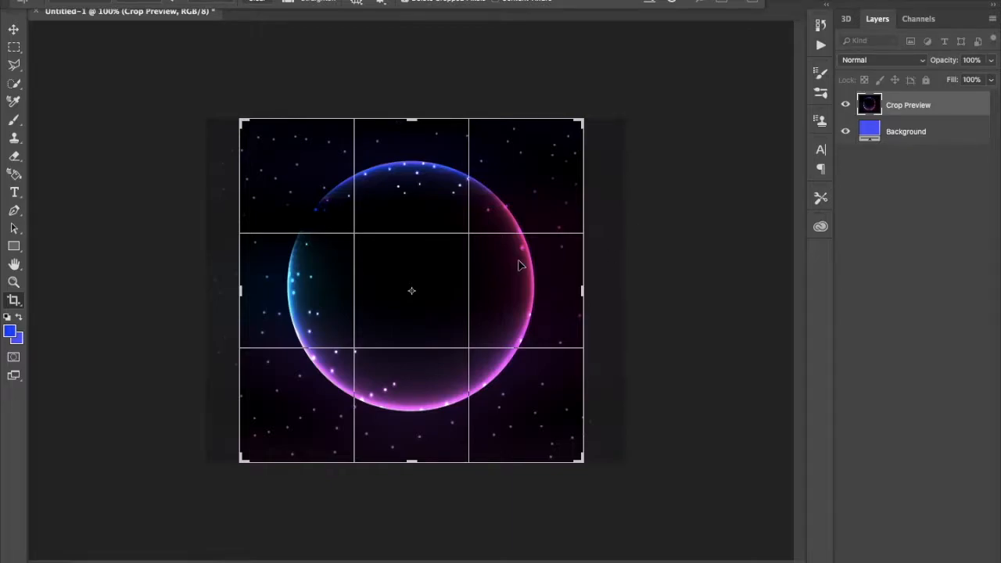
{"action": "left_click", "coordinate": [13, 29]}
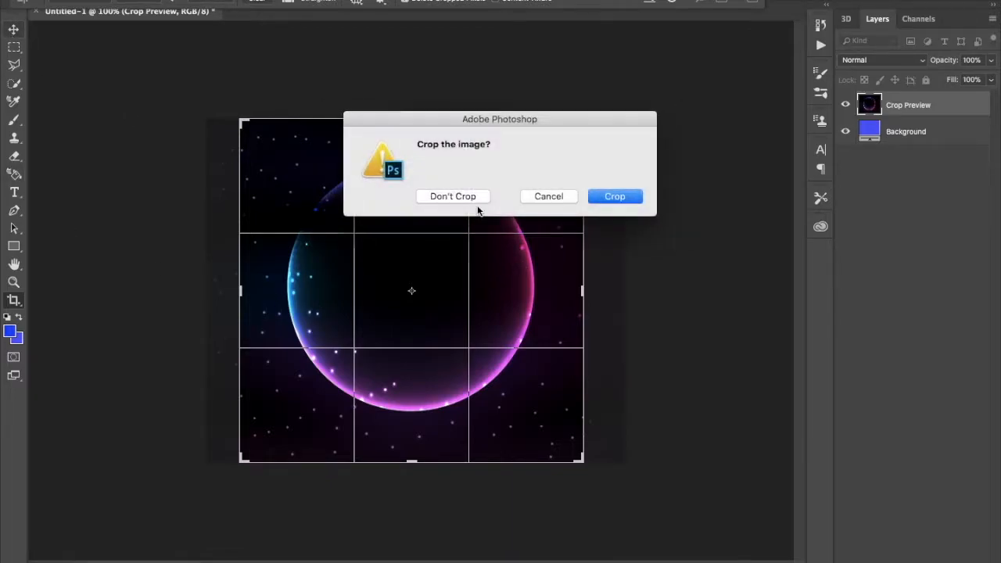
{"action": "left_click", "coordinate": [600, 200]}
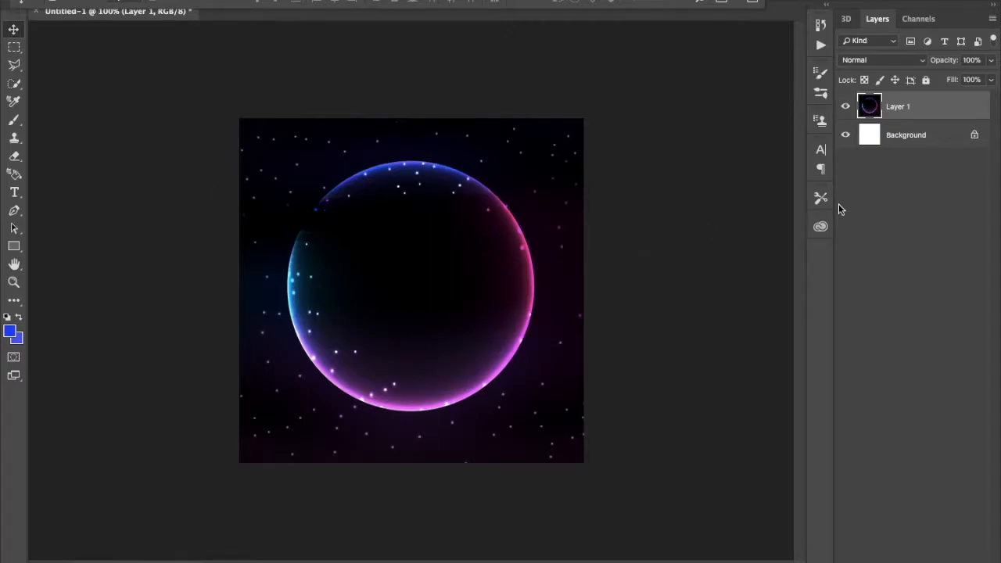
Unlock the white Background layer and delete it.
{"action": "left_click", "coordinate": [974, 136]}
{"action": "right_click", "coordinate": [921, 131]}
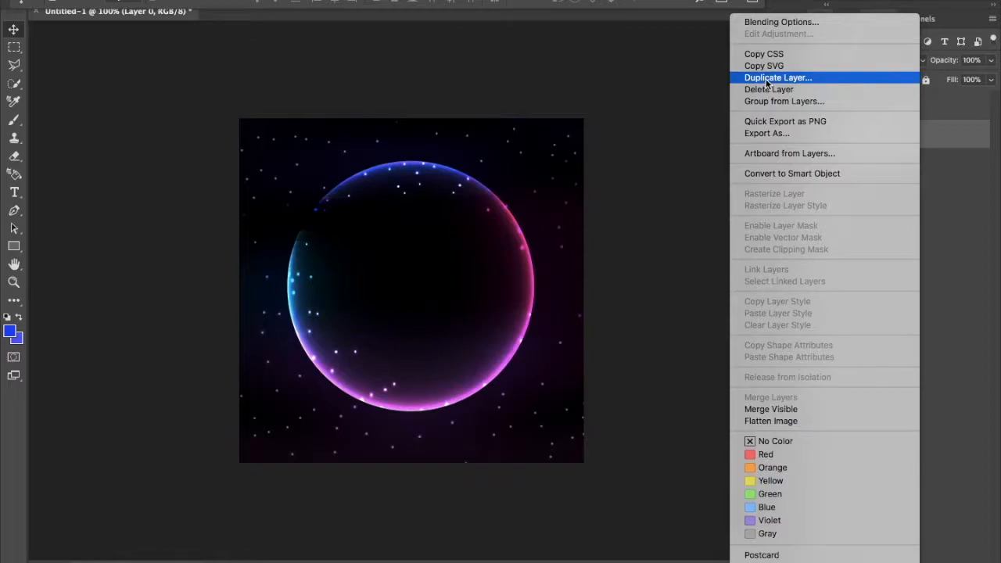
{"action": "left_click", "coordinate": [769, 90]}
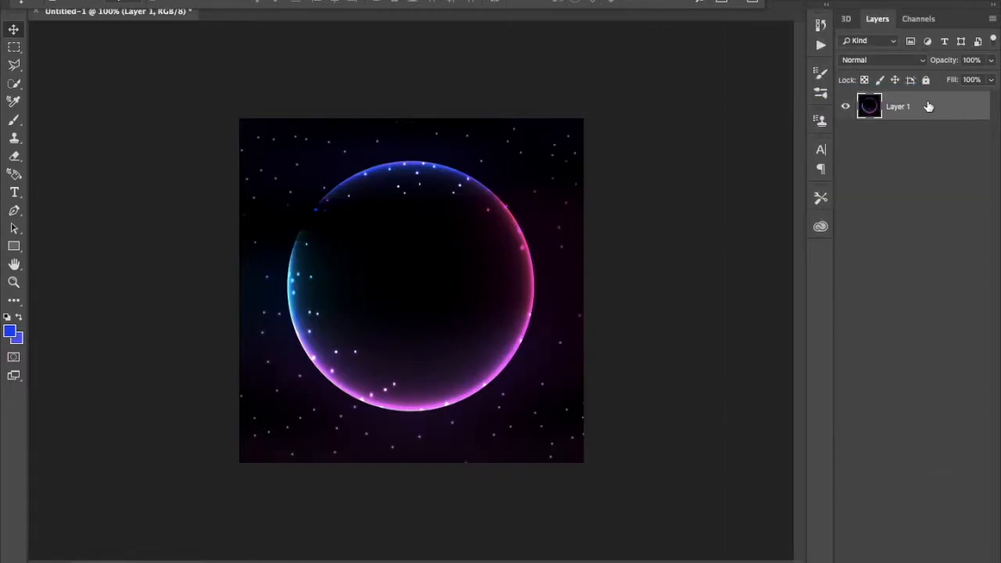
Rename the circle image's layer to "background layer".
{"action": "double_click", "coordinate": [899, 106]}
{"action": "key", "text": "BackSpace"}
{"action": "type", "text": "background layer"}
{"action": "key", "text": "Return"}
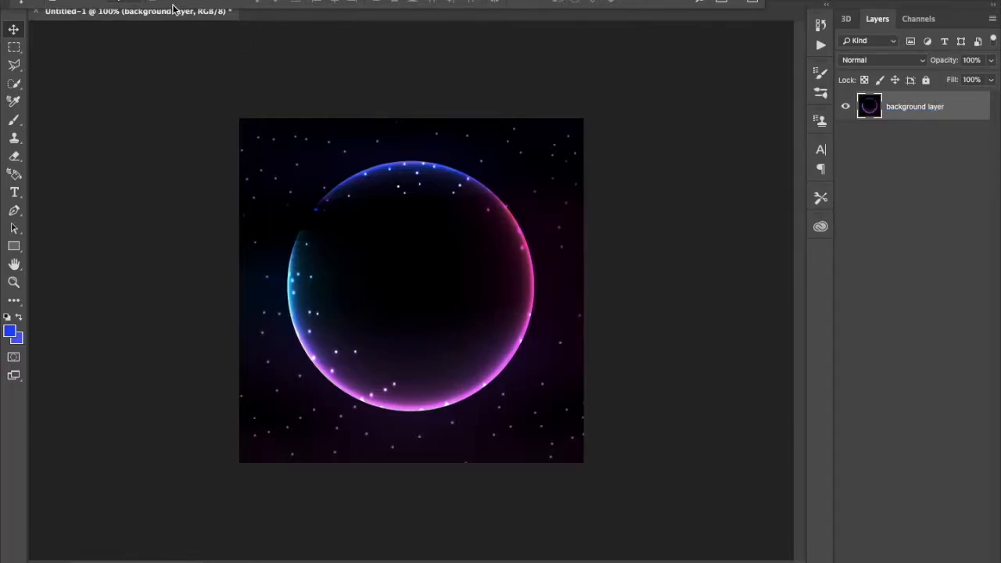
{"action": "left_click", "coordinate": [146, 553]}
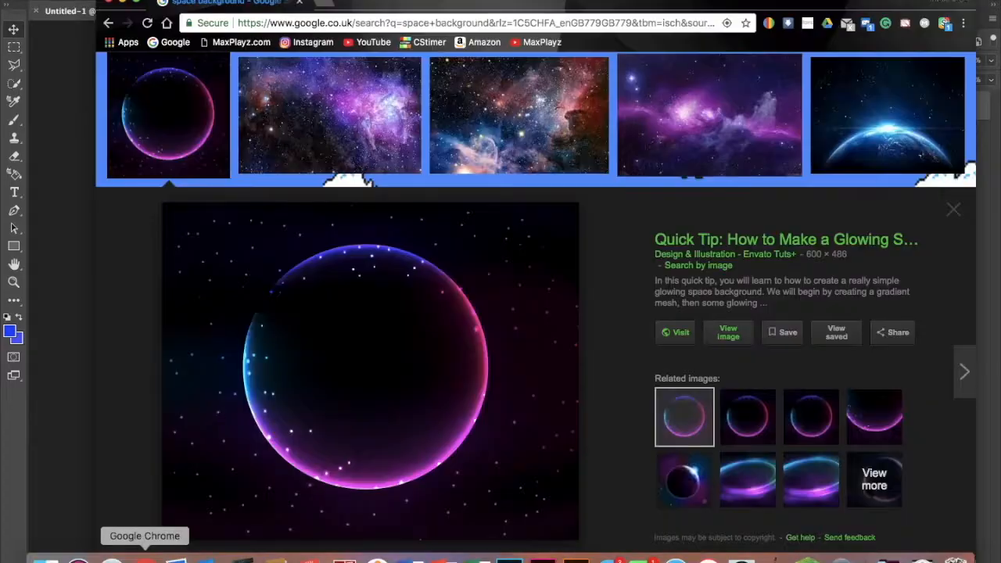
{"action": "left_click", "coordinate": [122, 4]}
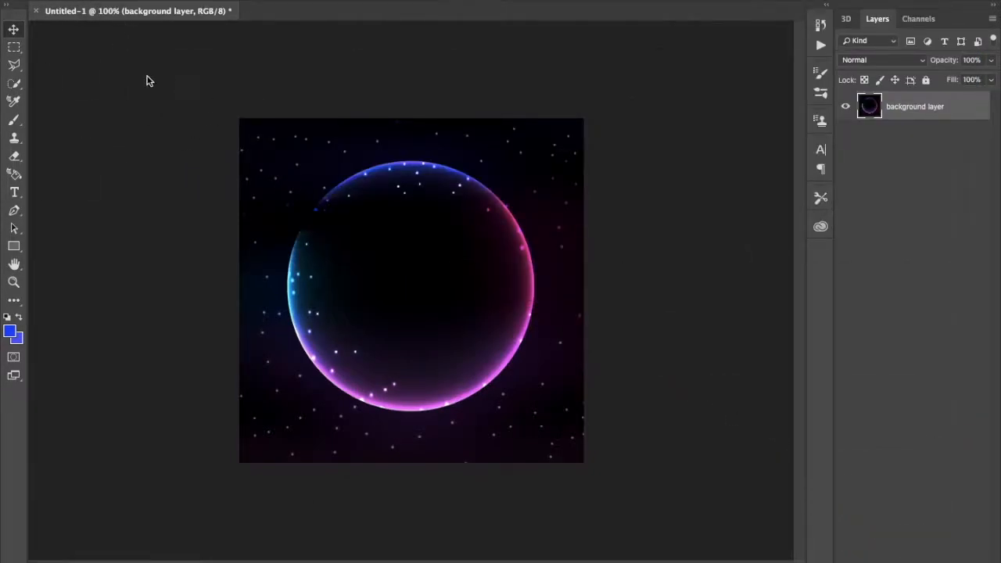
Draw a horizontal text box about 17.5 cm wide and extend its top edge so it covers the full canvas.
{"action": "right_click", "coordinate": [14, 192]}
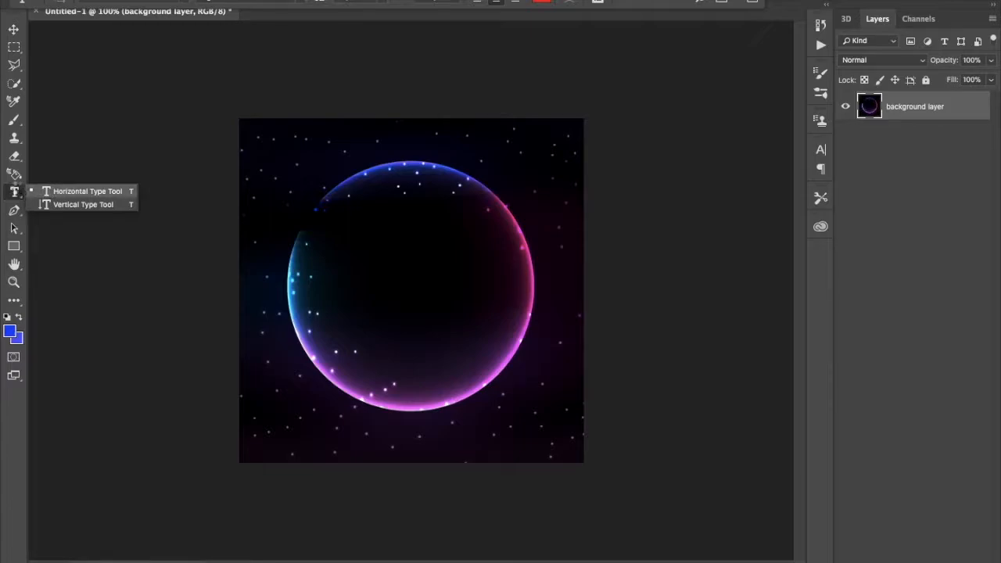
{"action": "left_click", "coordinate": [23, 198]}
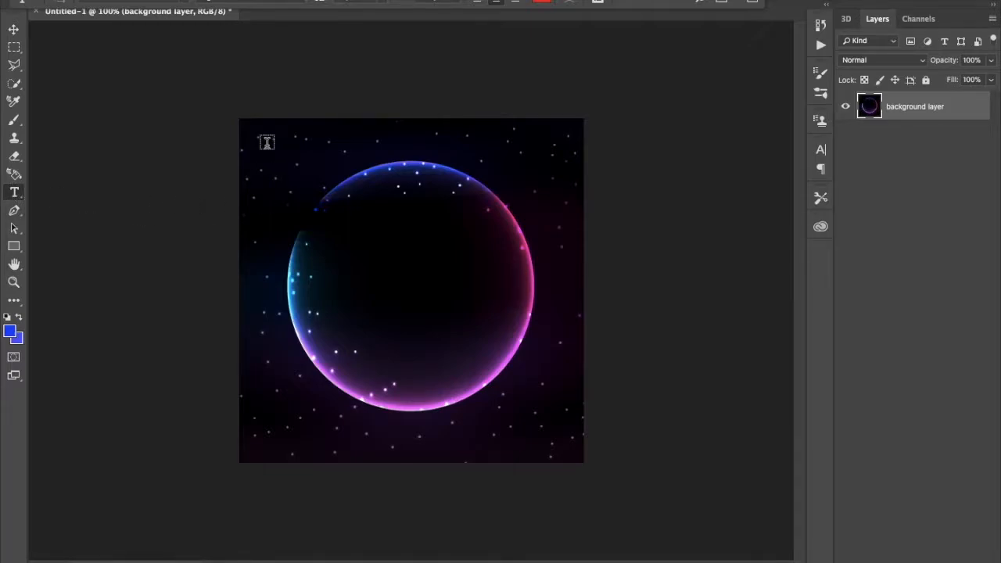
{"action": "left_click_drag", "start_coordinate": [239, 123], "coordinate": [581, 461]}
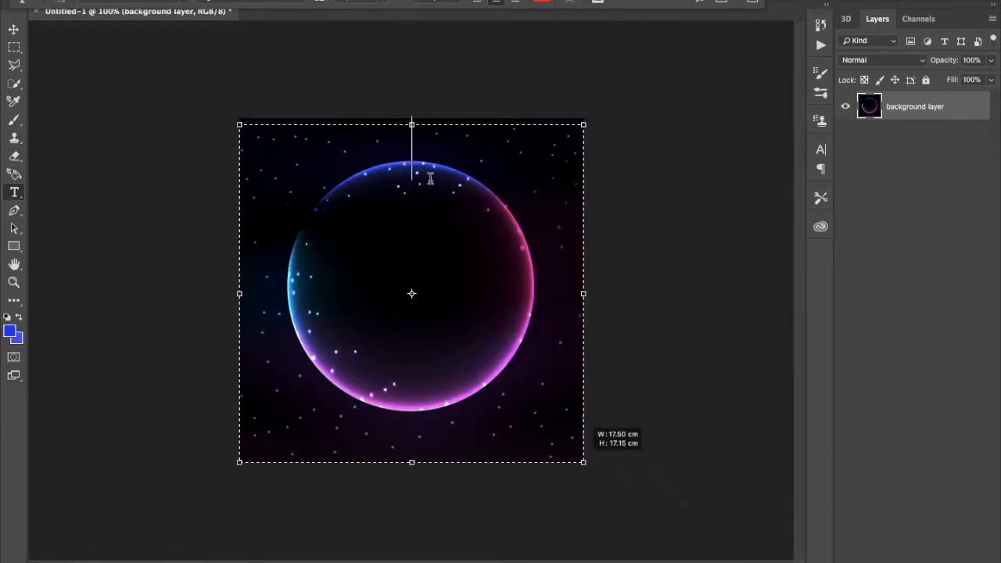
{"action": "left_click_drag", "start_coordinate": [412, 125], "coordinate": [412, 119]}
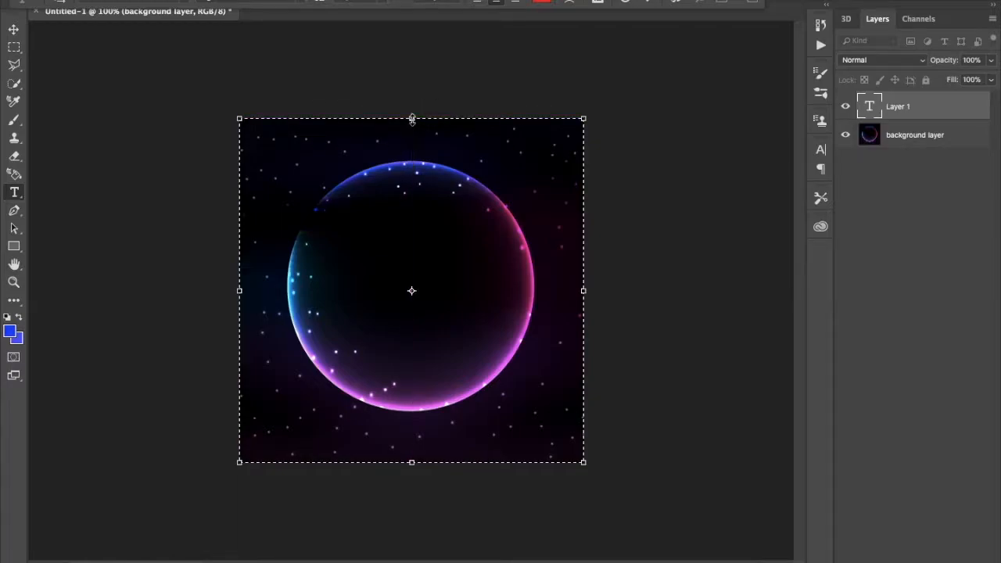
Enlarge the font size so that a single letter fills most of the canvas.
{"action": "type", "text": "S"}
{"action": "key", "text": "Escape"}
{"action": "left_click", "coordinate": [384, 3]}
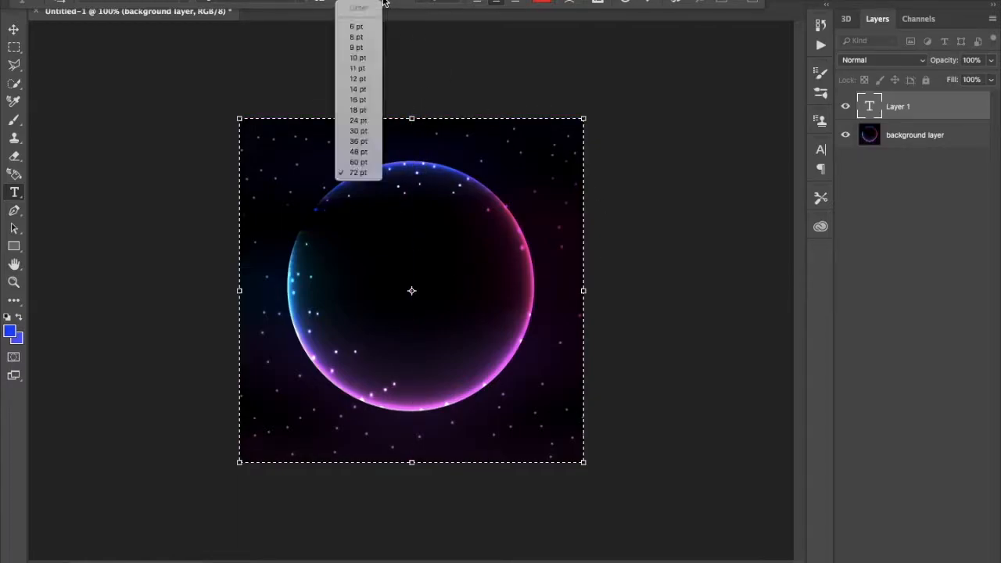
{"action": "left_click", "coordinate": [357, 3]}
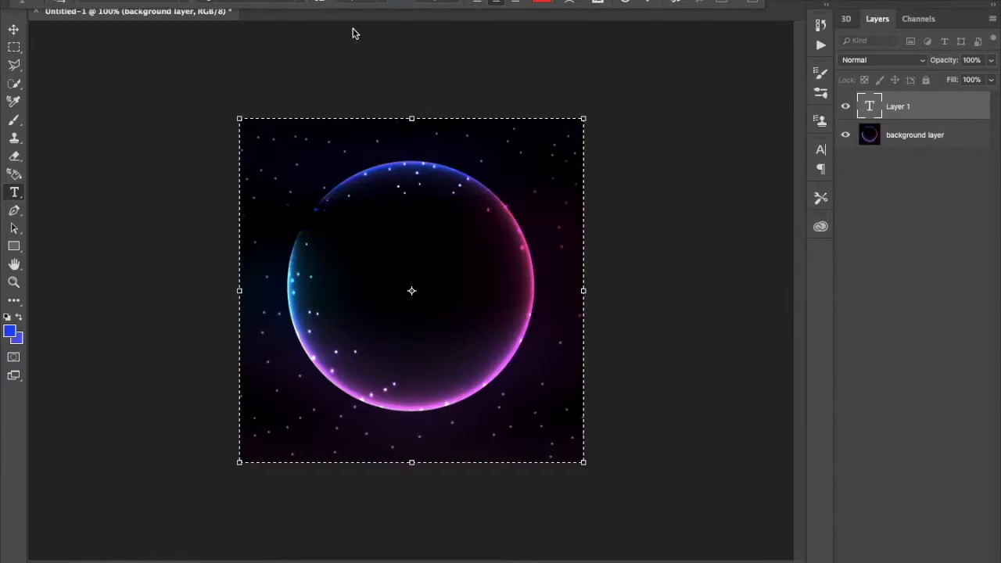
Try out the letter D in the text box and delete it again.
{"action": "type", "text": "S"}
{"action": "key", "text": "BackSpace"}
{"action": "type", "text": "D"}
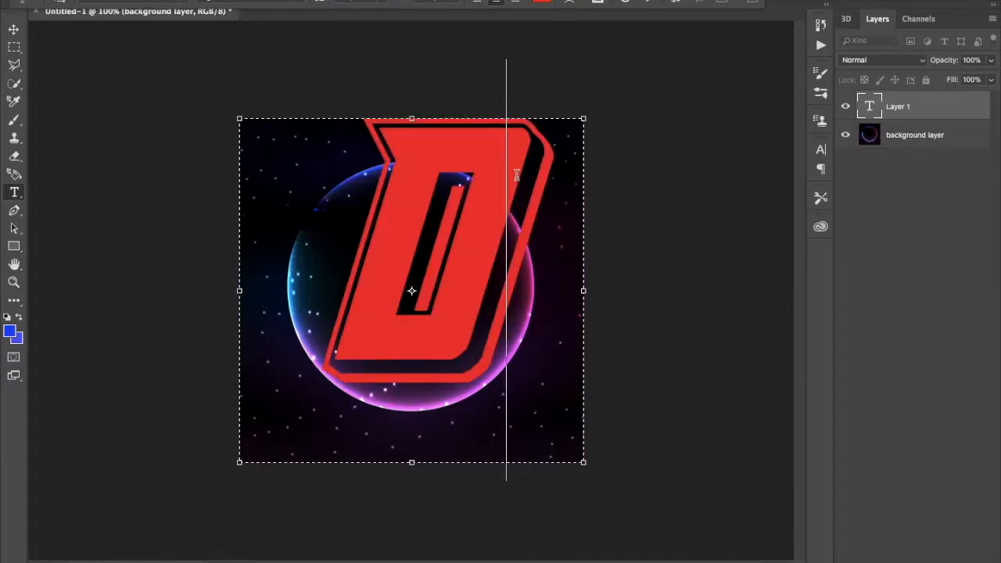
{"action": "key", "text": "BackSpace"}
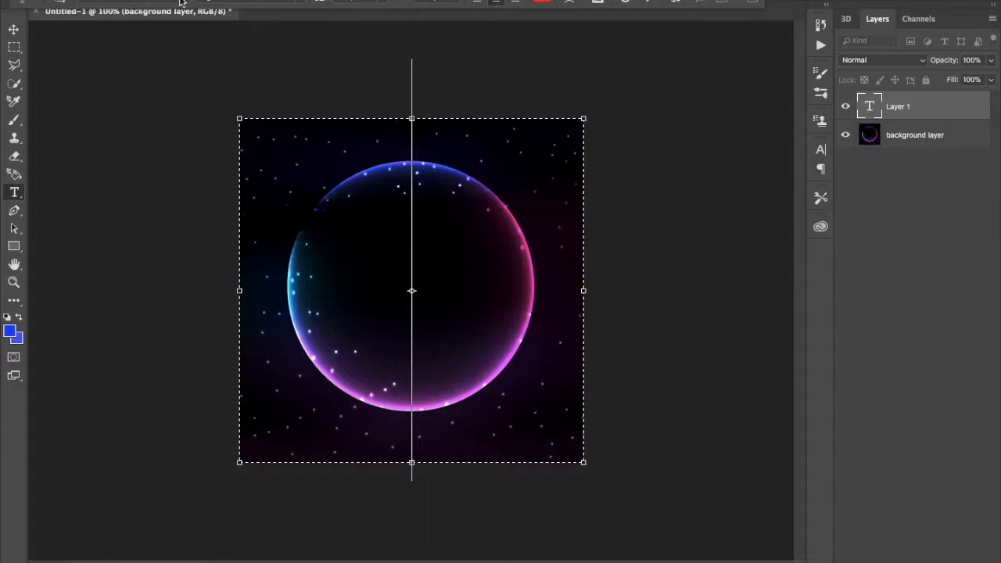
Look through the list of available fonts for the logo letter.
{"action": "left_click", "coordinate": [155, 3]}
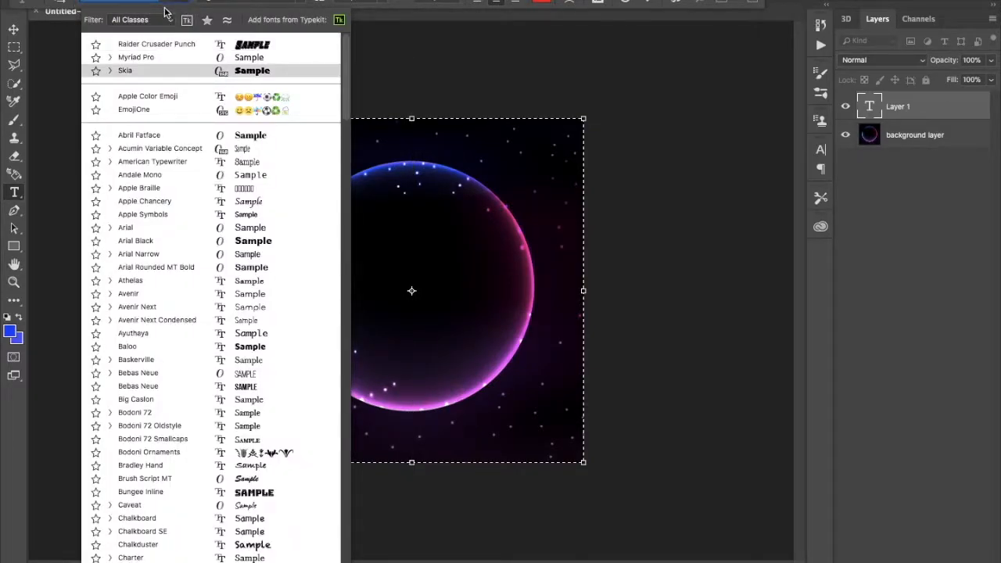
{"action": "scroll", "coordinate": [170, 273], "scroll_direction": "down", "scroll_amount": 3}
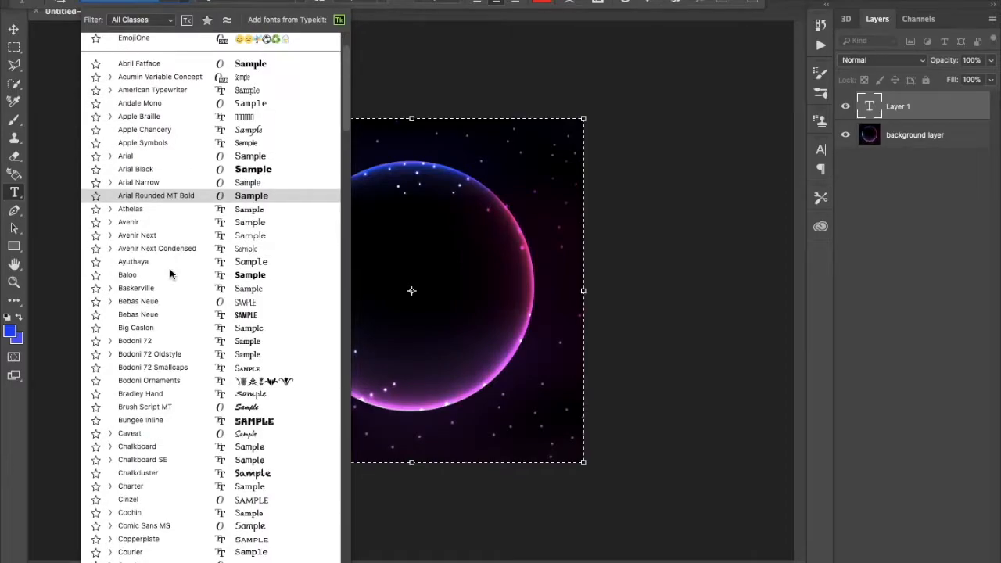
{"action": "scroll", "coordinate": [170, 273], "scroll_direction": "down", "scroll_amount": 15}
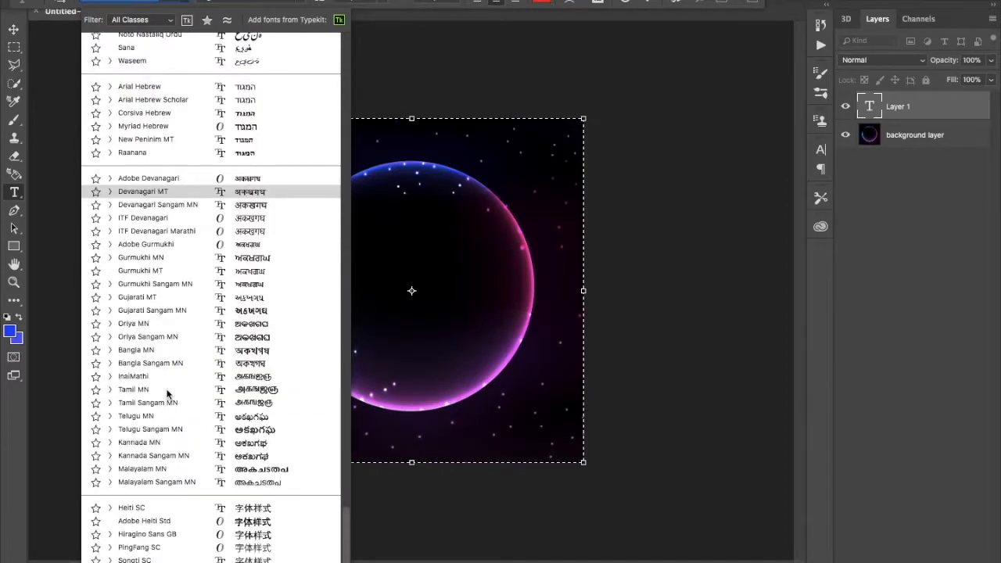
{"action": "scroll", "coordinate": [166, 394], "scroll_direction": "up", "scroll_amount": 20}
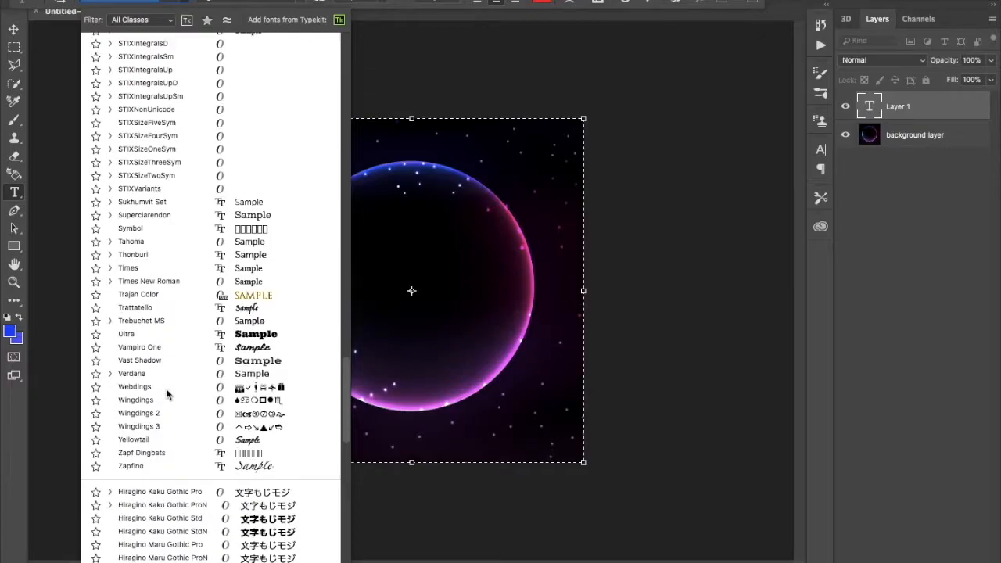
{"action": "scroll", "coordinate": [167, 393], "scroll_direction": "up", "scroll_amount": 15}
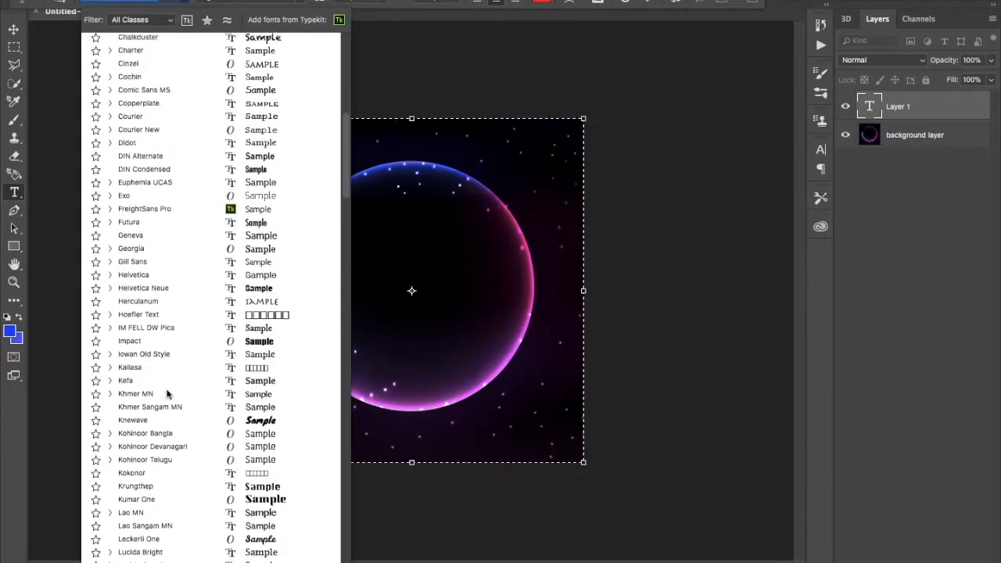
{"action": "left_click", "coordinate": [186, 4]}
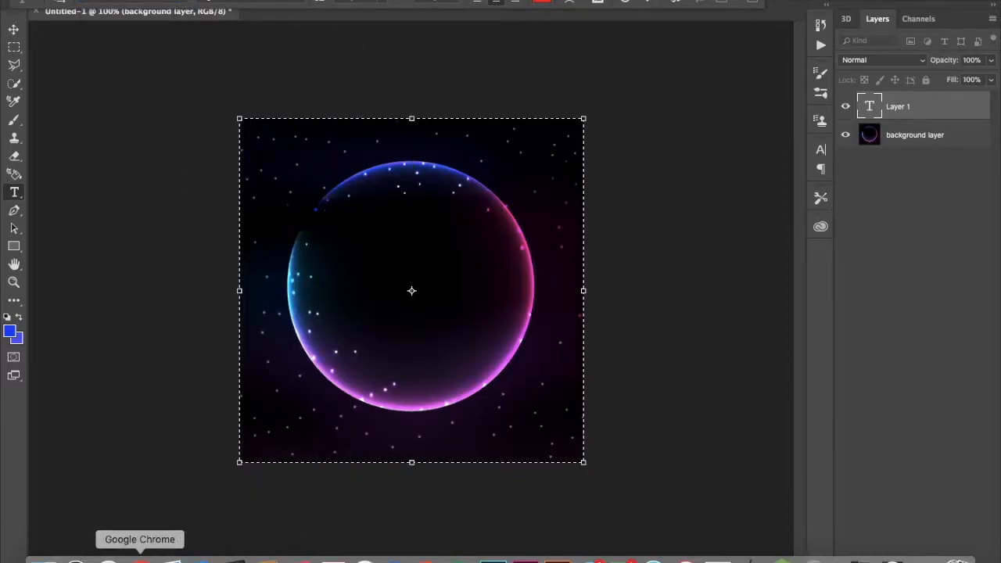
Switch to Google Chrome and search the web for "raider crusader font".
{"action": "left_click", "coordinate": [140, 560]}
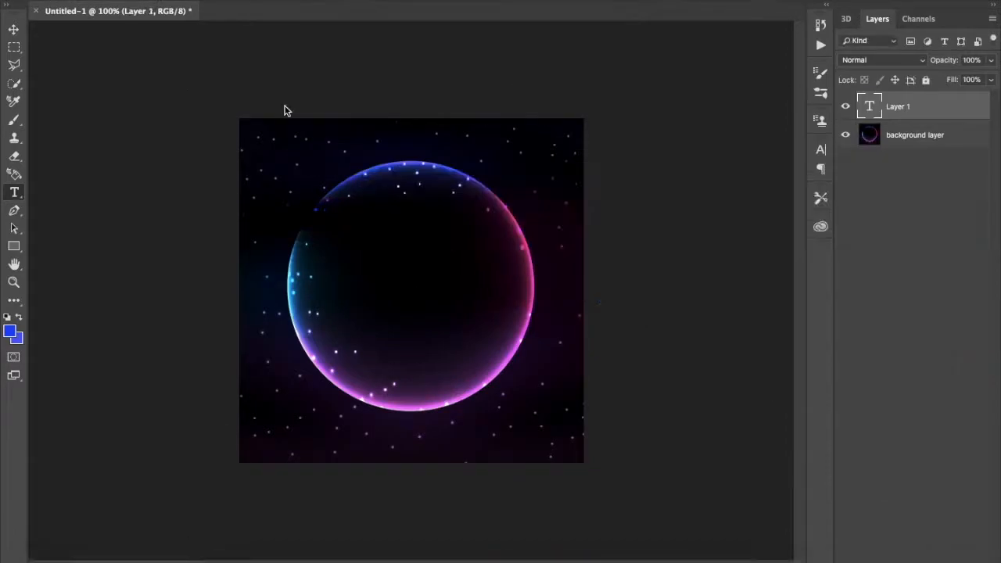
{"action": "left_click", "coordinate": [294, 25]}
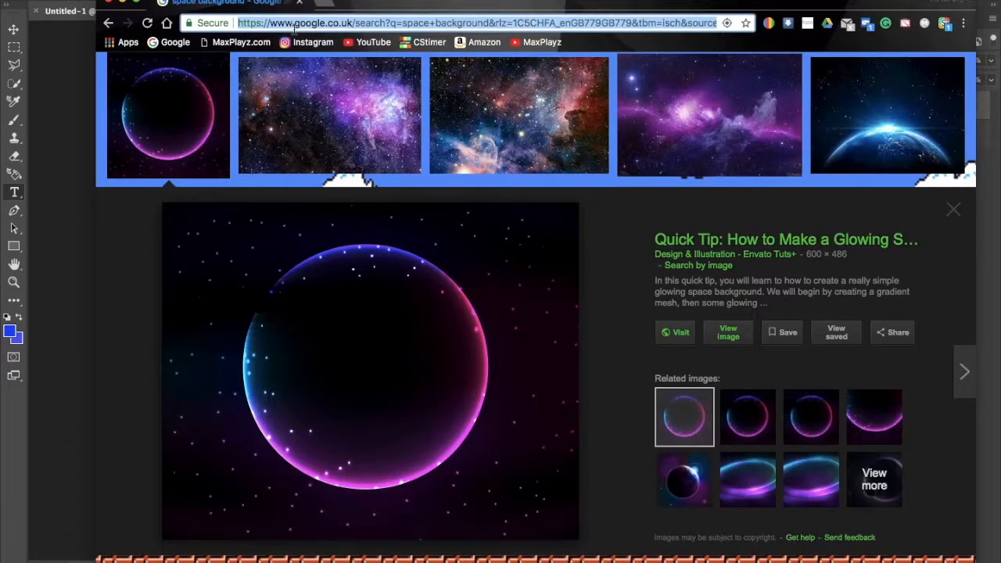
{"action": "key", "text": "BackSpace"}
{"action": "type", "text": "raider "}
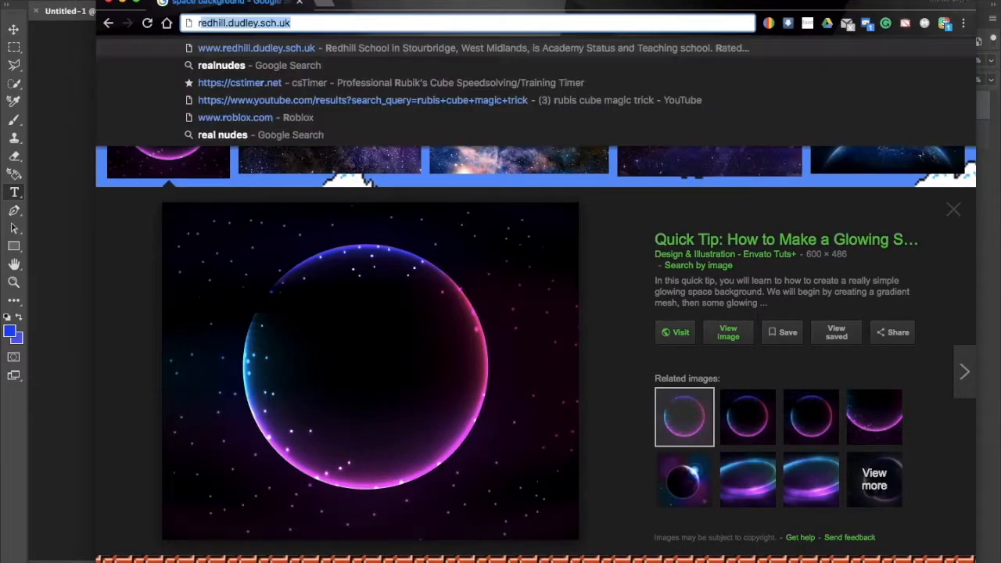
{"action": "type", "text": "c"}
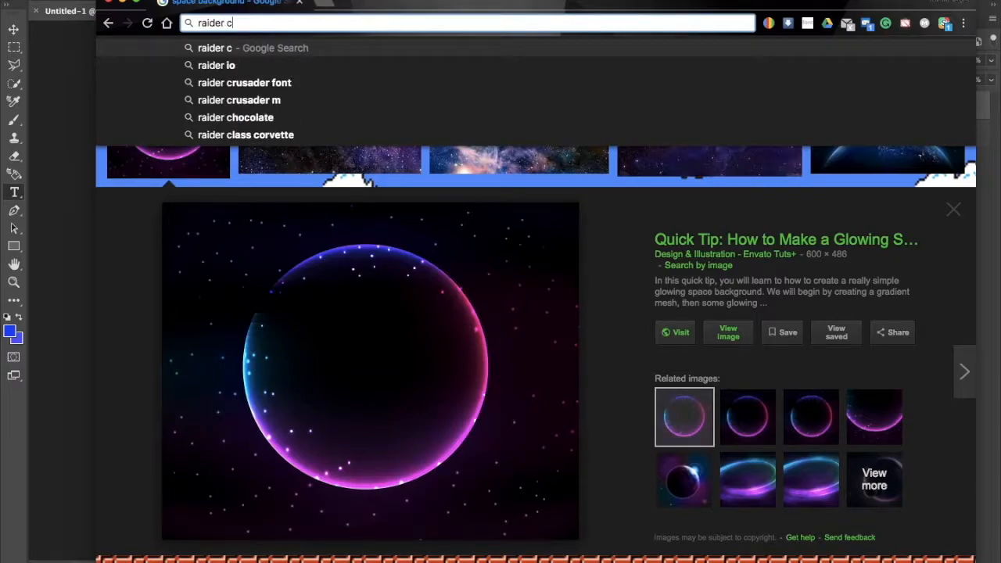
{"action": "type", "text": "rusader"}
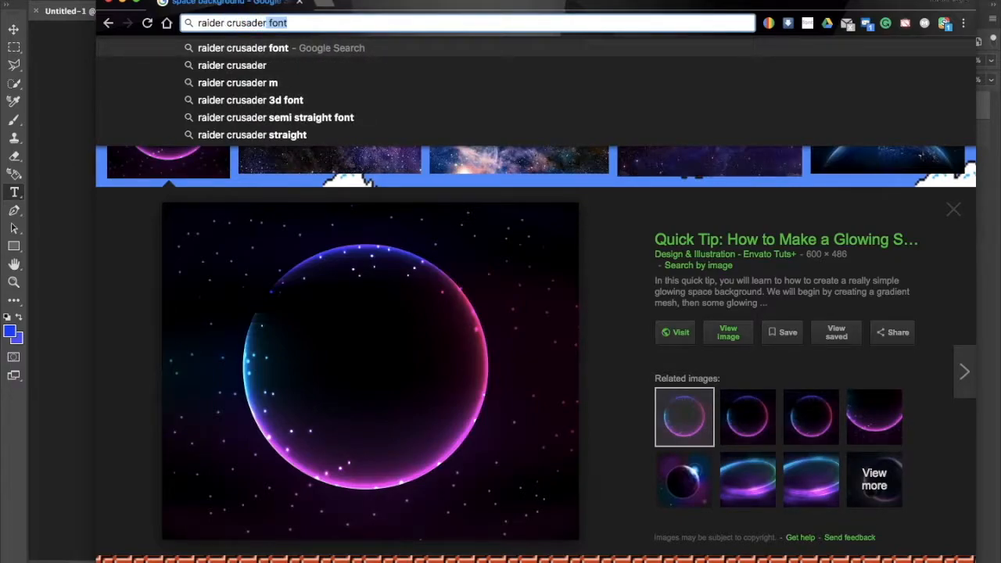
{"action": "key", "text": "Return"}
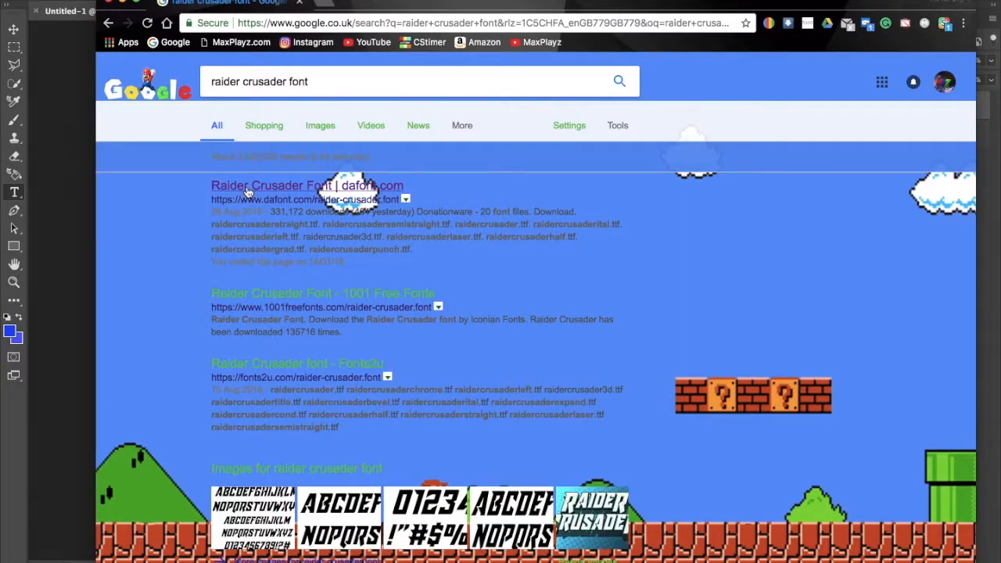
Open the Raider Crusader page on dafont.com and view the font's style variants.
{"action": "left_click", "coordinate": [247, 188]}
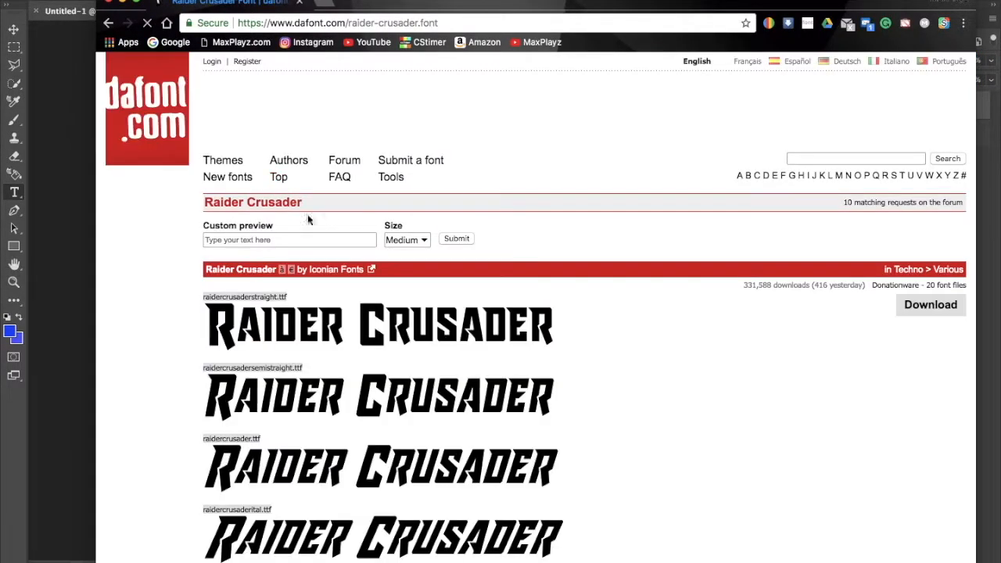
{"action": "scroll", "coordinate": [299, 329], "scroll_direction": "down", "scroll_amount": 2}
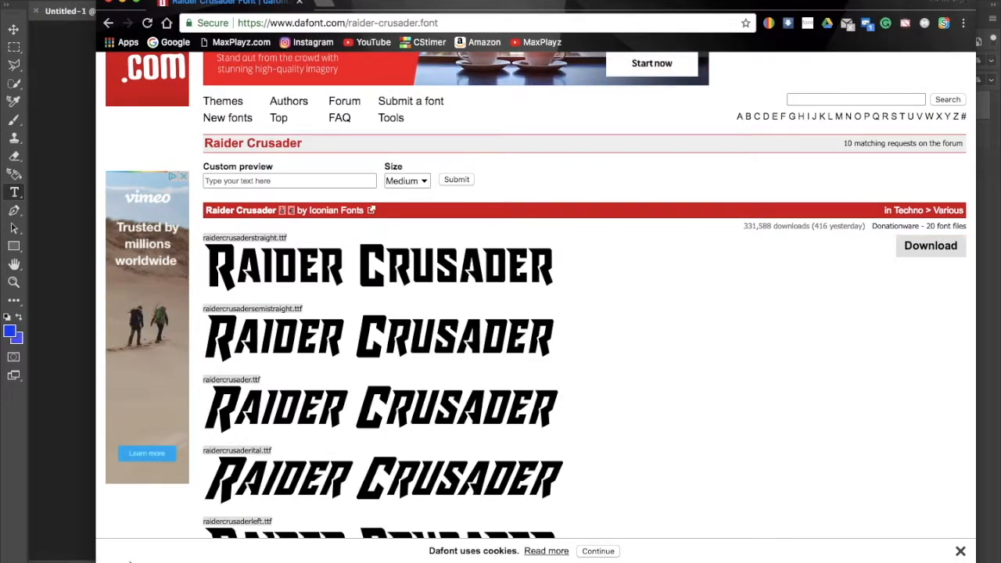
{"action": "mouse_move", "coordinate": [675, 561]}
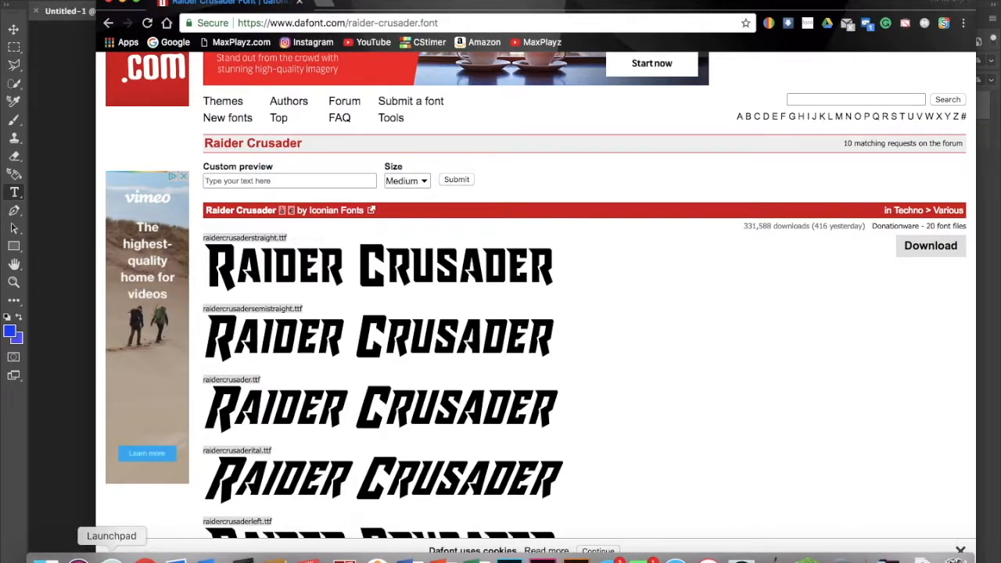
{"action": "left_click", "coordinate": [79, 559]}
{"action": "scroll", "coordinate": [353, 375], "scroll_direction": "right", "scroll_amount": 3}
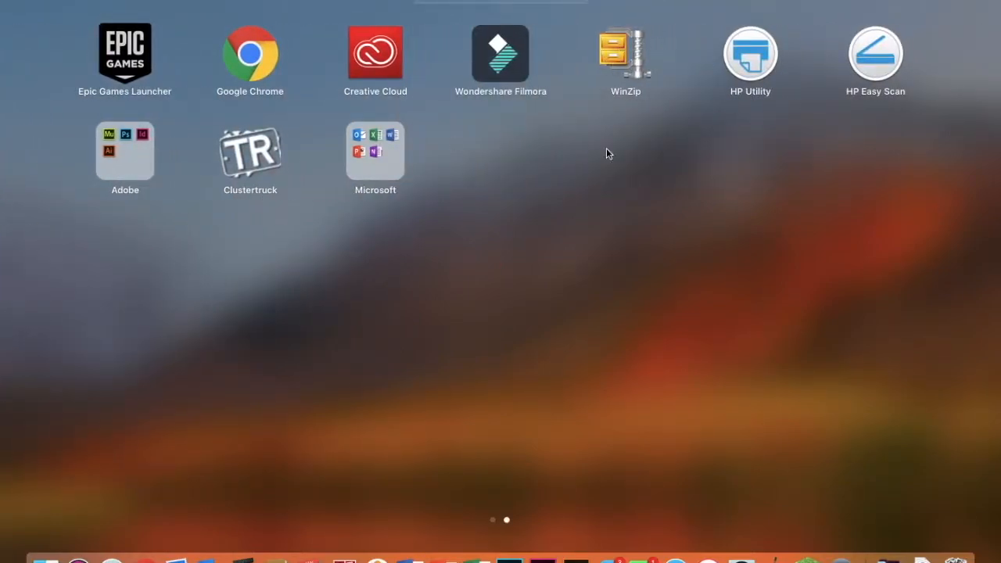
{"action": "left_click", "coordinate": [617, 266]}
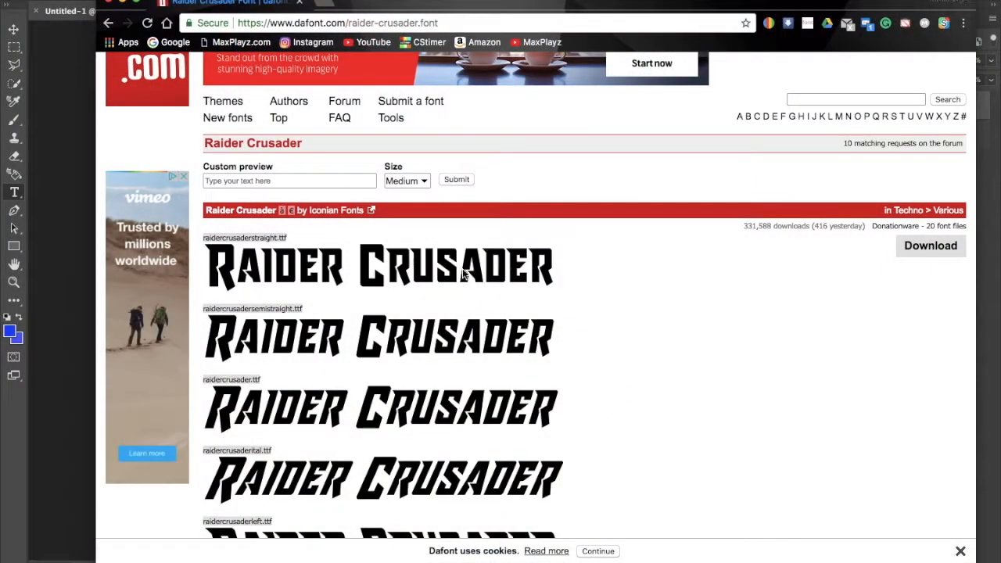
Switch back to Photoshop and bring up raider_crusader.zip among the downloaded files.
{"action": "left_click", "coordinate": [122, 2]}
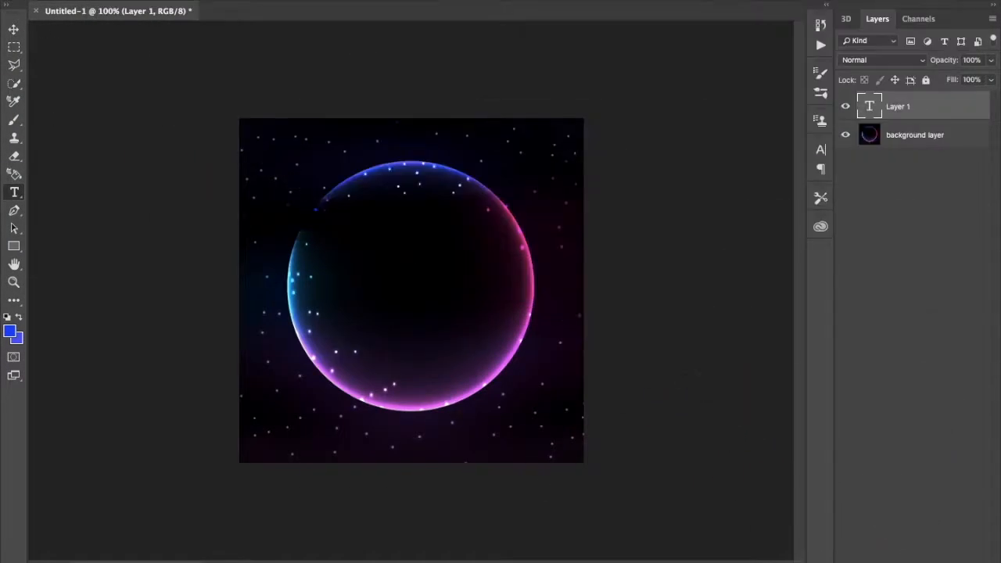
{"action": "mouse_move", "coordinate": [750, 561]}
{"action": "left_click", "coordinate": [894, 560]}
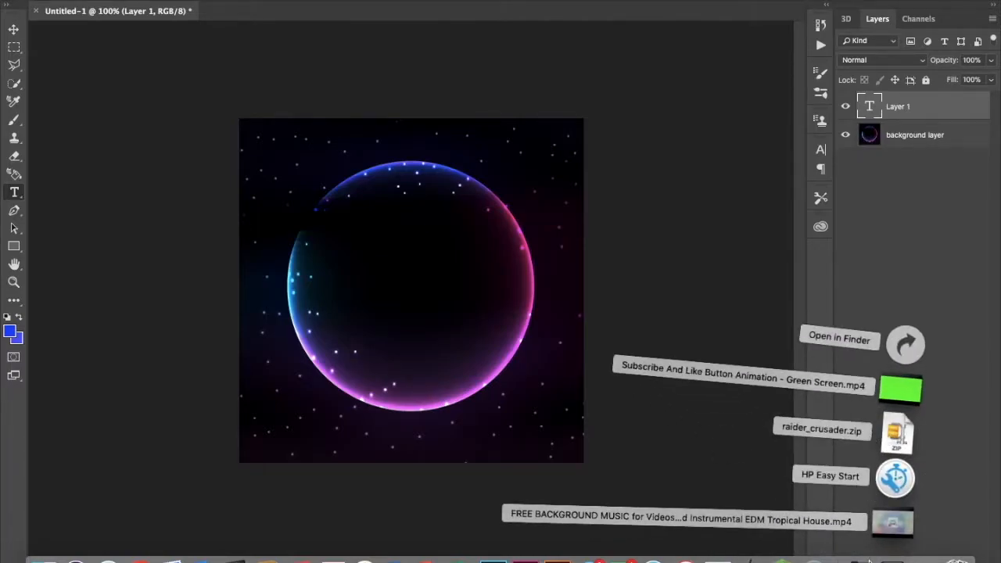
{"action": "left_click", "coordinate": [897, 439]}
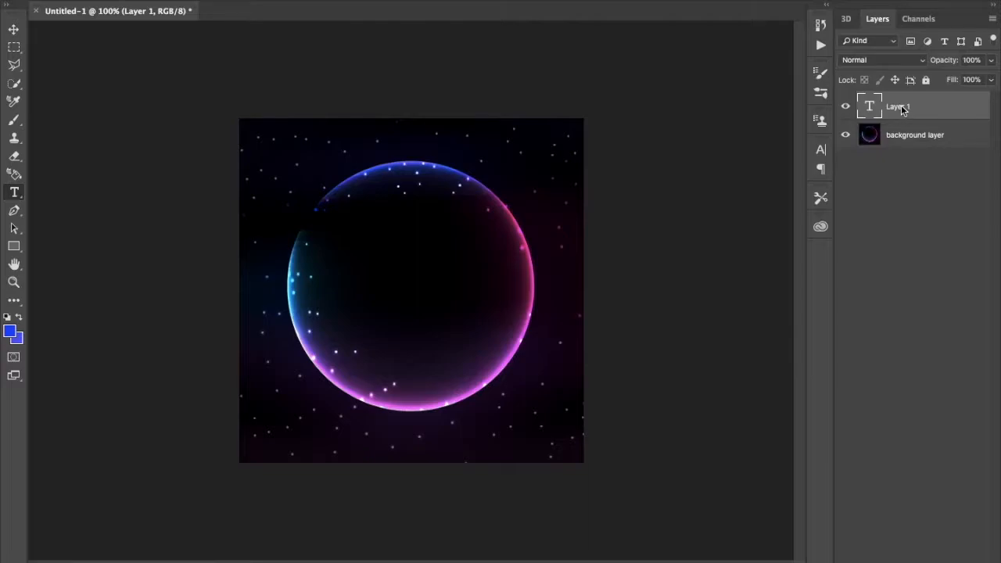
Delete the empty text layers so that only the background layer remains.
{"action": "left_click", "coordinate": [442, 286]}
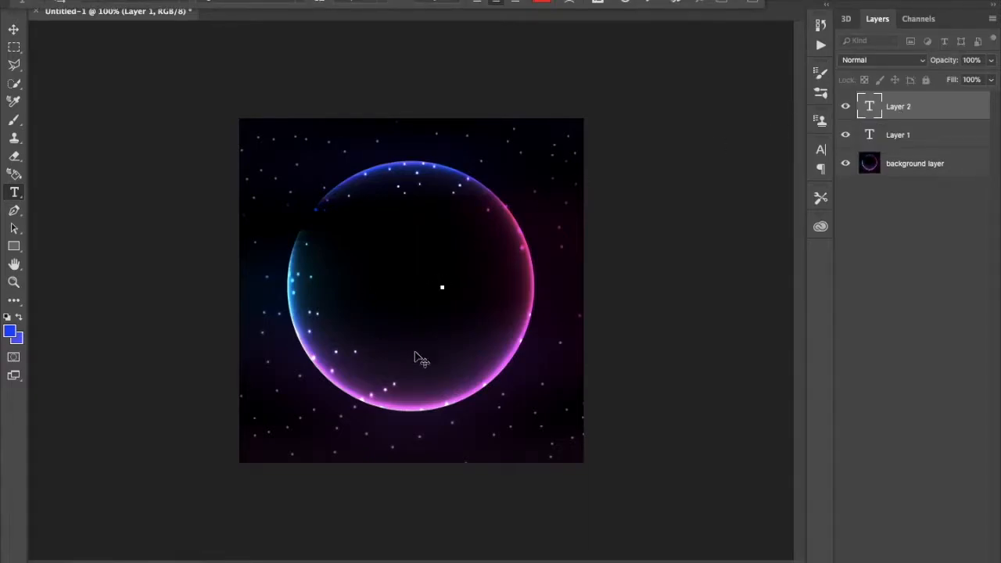
{"action": "left_click", "coordinate": [894, 106]}
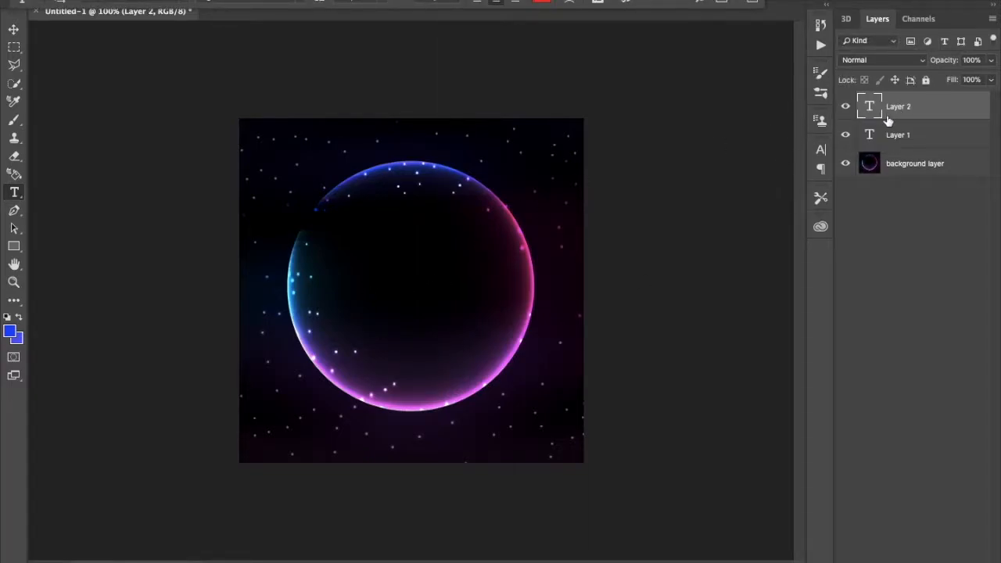
{"action": "right_click", "coordinate": [888, 117]}
{"action": "left_click", "coordinate": [742, 186]}
{"action": "left_click", "coordinate": [909, 135]}
{"action": "left_click", "coordinate": [906, 103]}
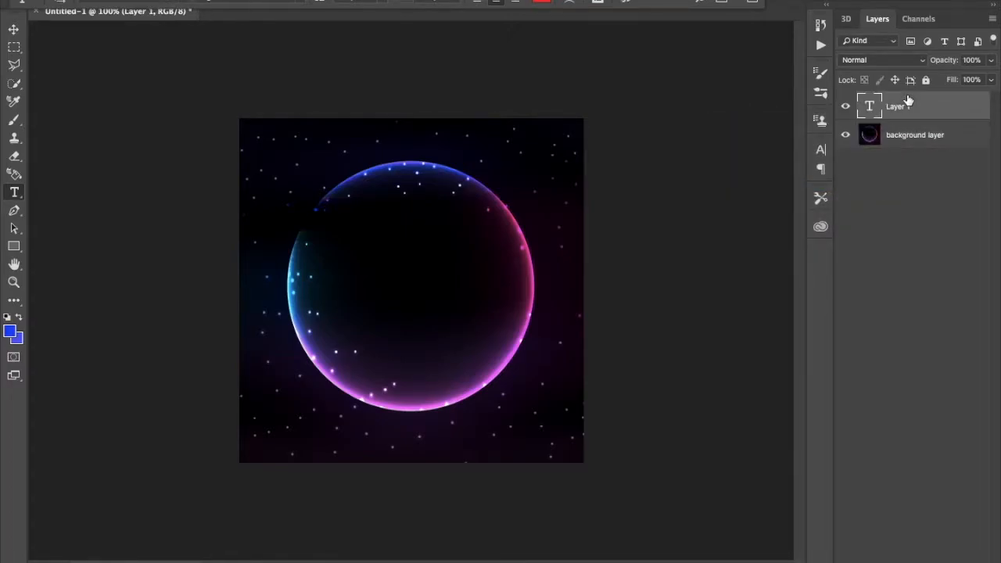
{"action": "right_click", "coordinate": [907, 101]}
{"action": "left_click", "coordinate": [774, 162]}
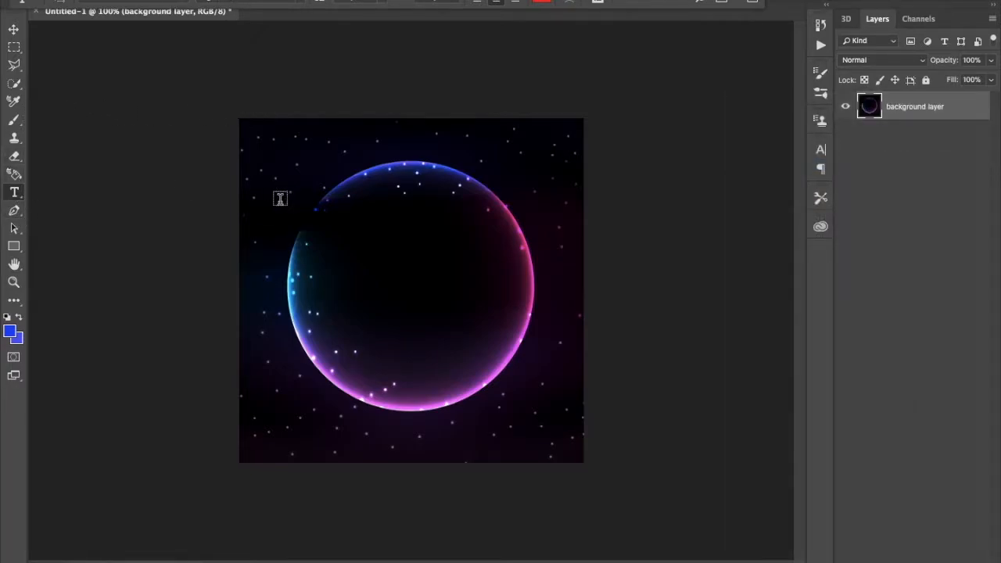
Draw a text box covering the whole canvas and accept red (ff0000) as its text colour.
{"action": "left_click_drag", "start_coordinate": [216, 107], "coordinate": [579, 461]}
{"action": "left_click_drag", "start_coordinate": [216, 113], "coordinate": [240, 120]}
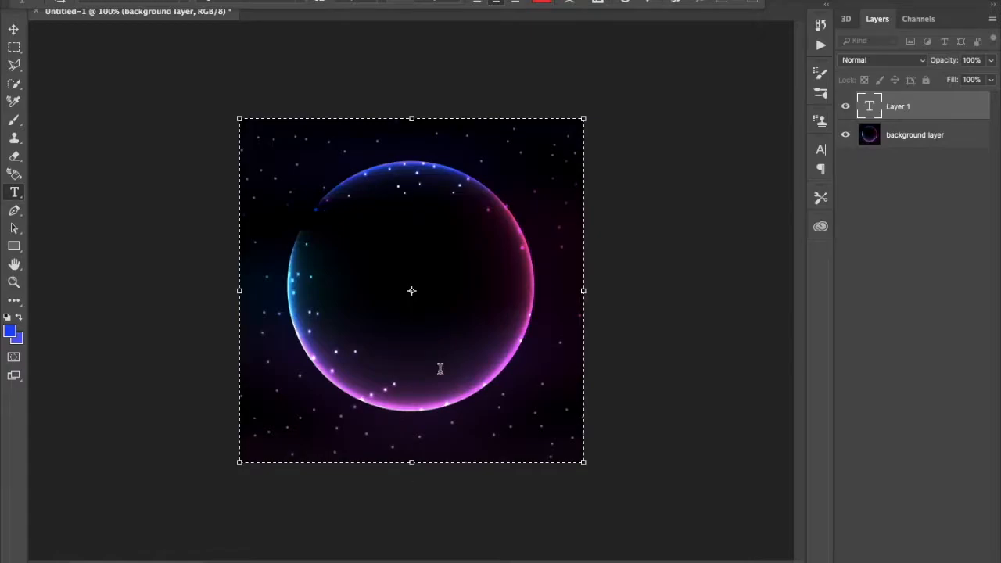
{"action": "type", "text": "S"}
{"action": "key", "text": "BackSpace"}
{"action": "left_click", "coordinate": [538, 5]}
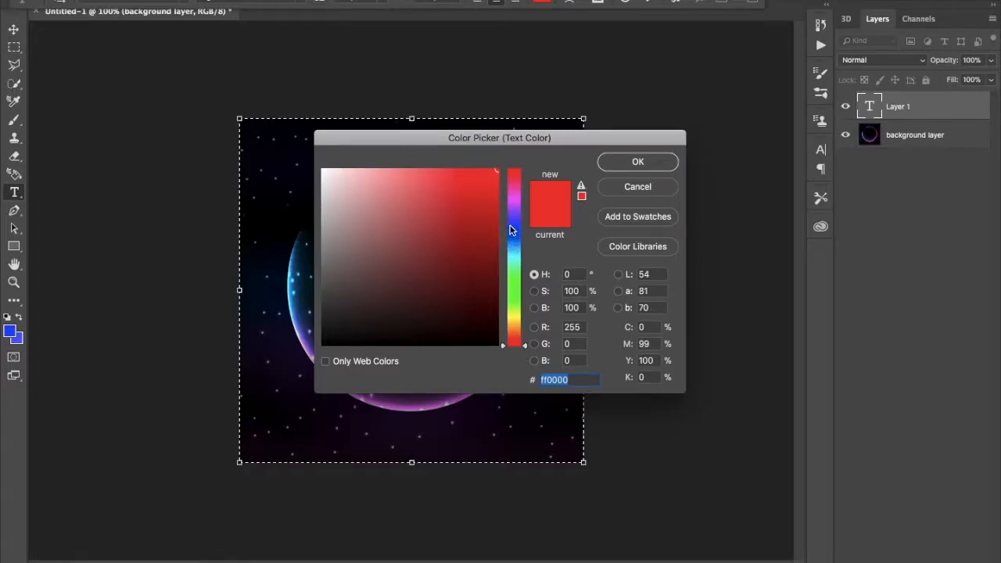
{"action": "left_click", "coordinate": [638, 161]}
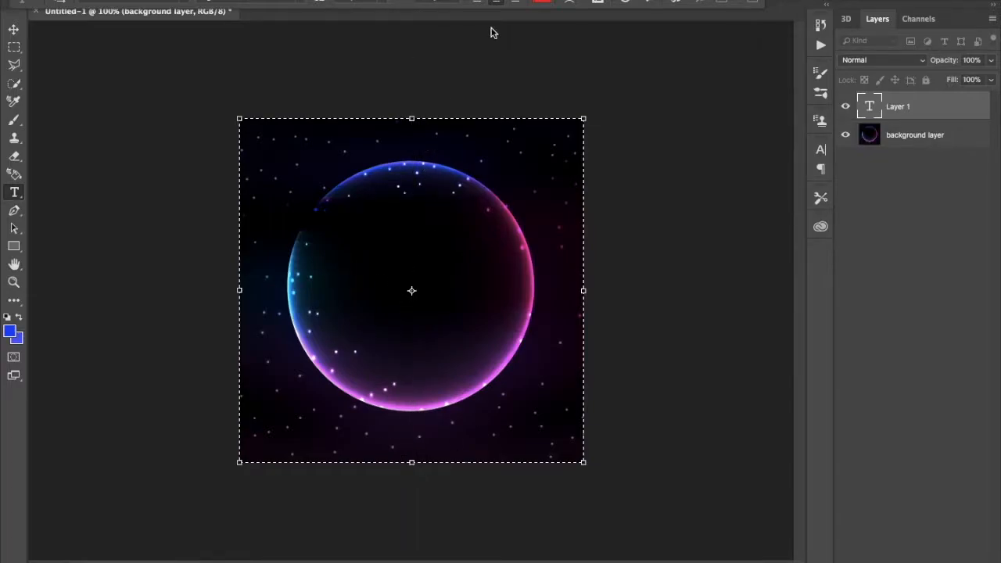
Try out capital letters in the text box and enter a lowercase m as the logo letter.
{"action": "type", "text": "E"}
{"action": "key", "text": "BackSpace"}
{"action": "type", "text": "M"}
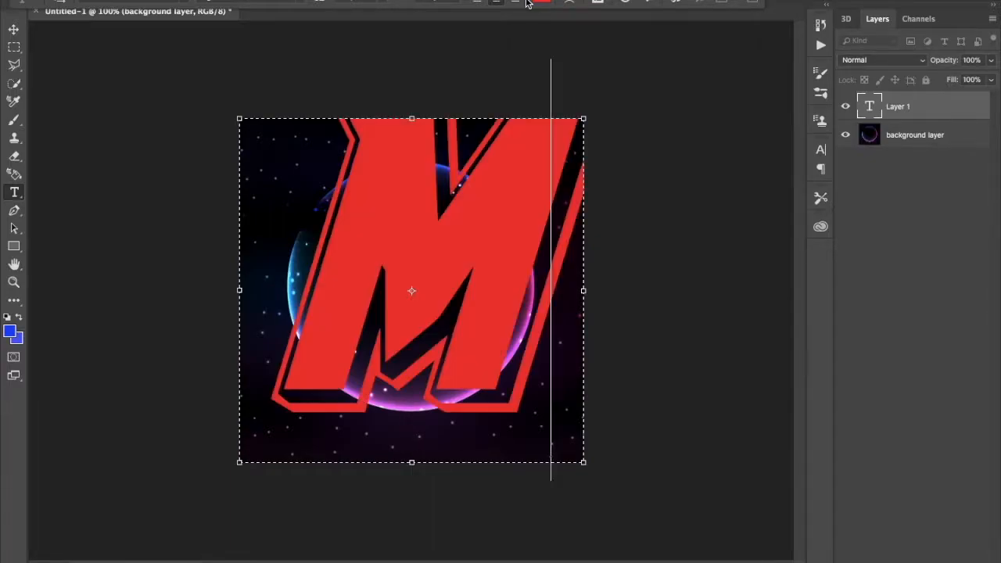
{"action": "key", "text": "BackSpace"}
{"action": "type", "text": "m"}
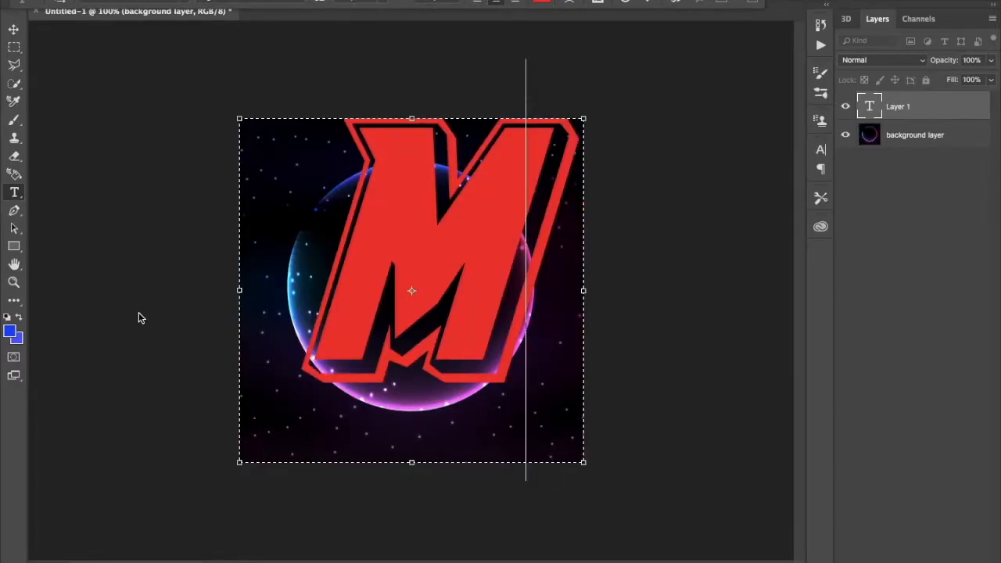
Commit the text and convert the m layer to a smart object.
{"action": "left_click", "coordinate": [894, 106]}
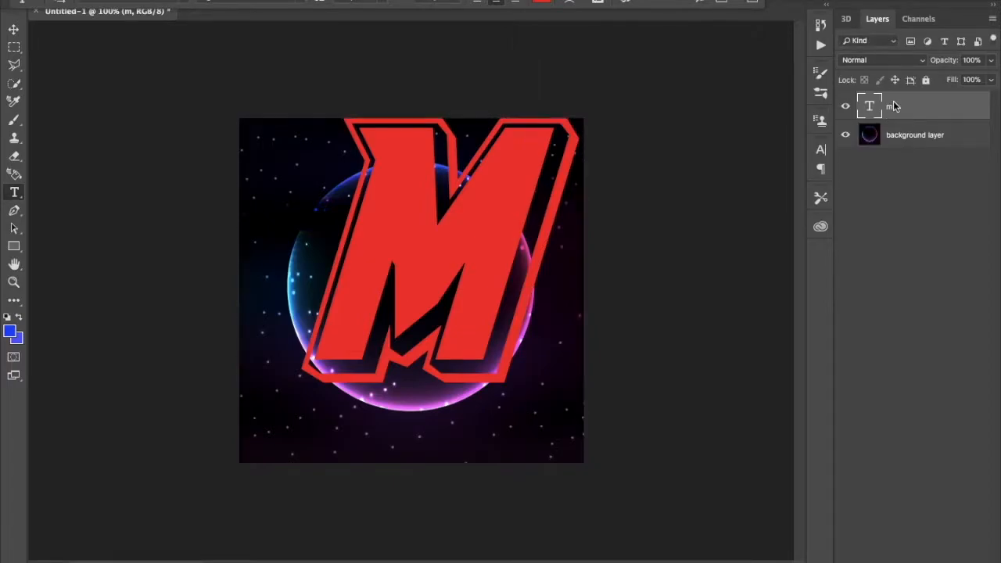
{"action": "right_click", "coordinate": [907, 106]}
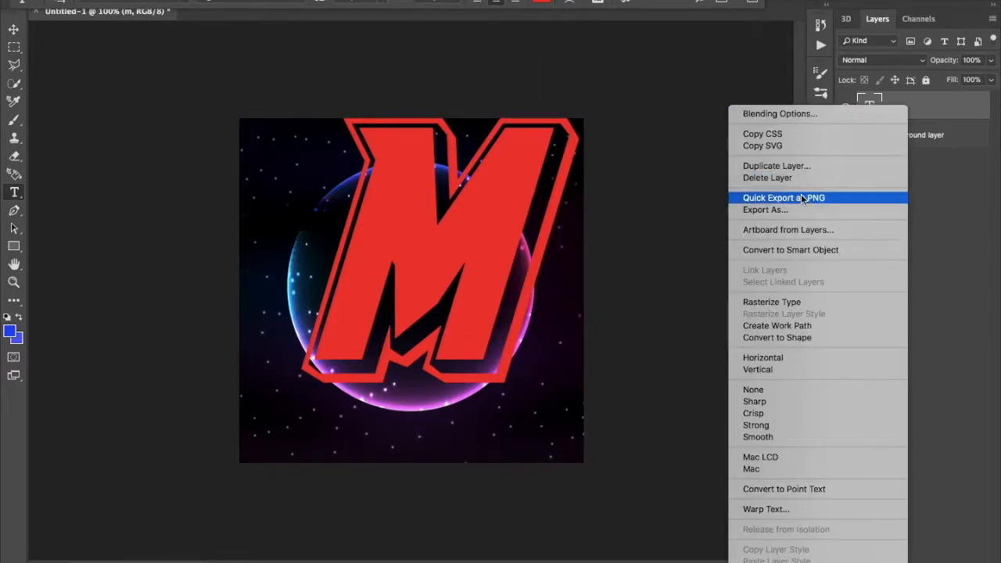
{"action": "left_click", "coordinate": [776, 250]}
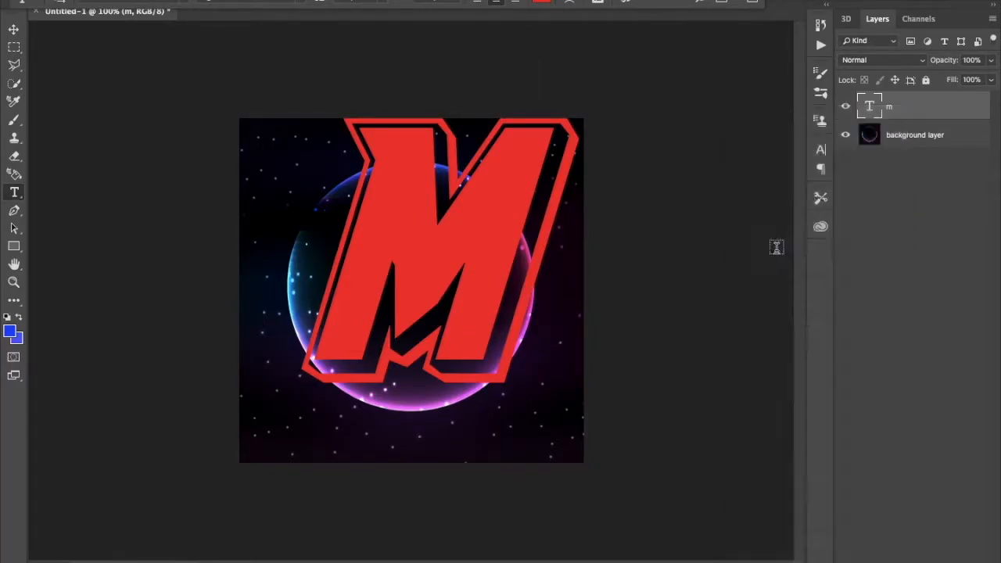
{"action": "left_click", "coordinate": [489, 272]}
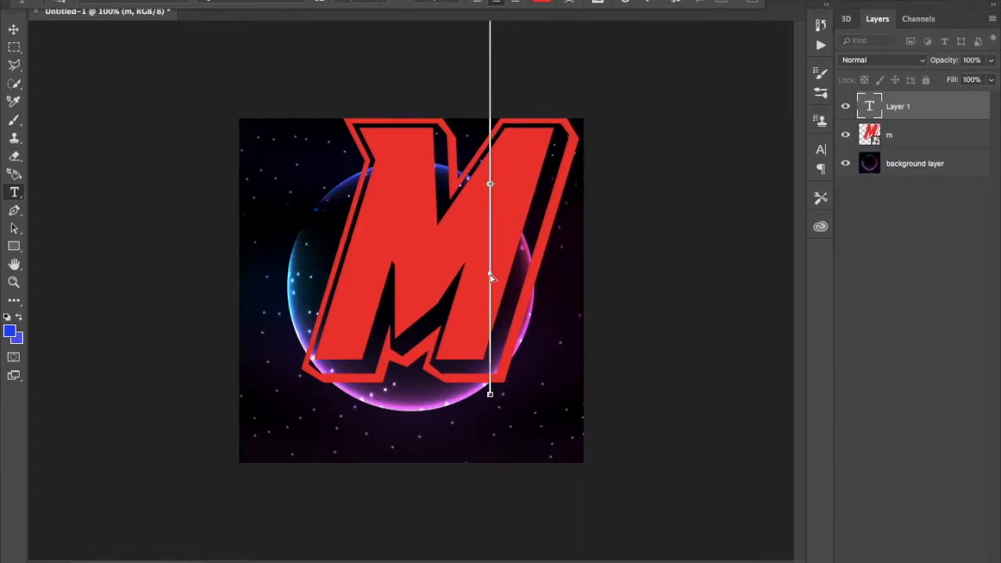
{"action": "left_click", "coordinate": [903, 107]}
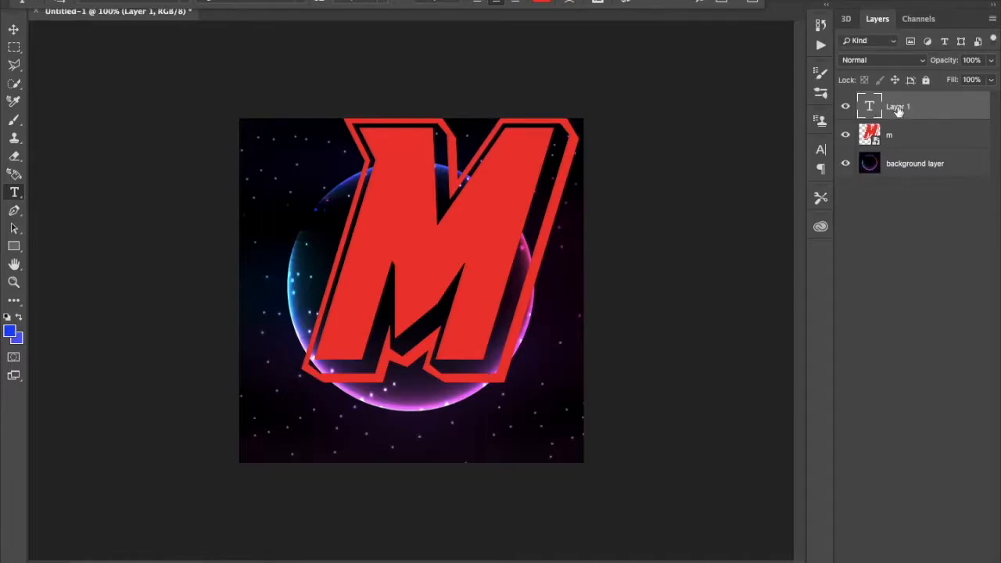
{"action": "right_click", "coordinate": [901, 111]}
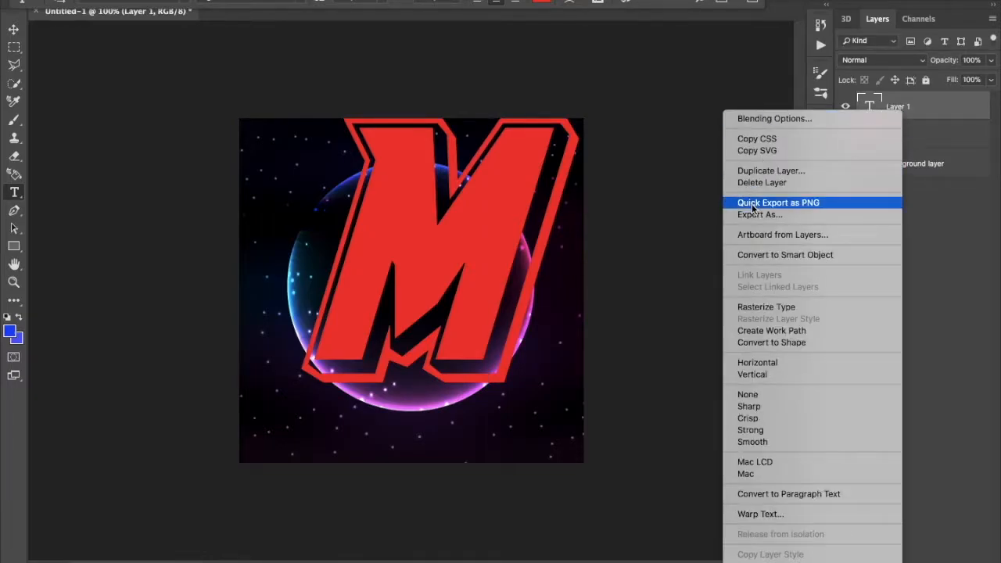
{"action": "left_click", "coordinate": [749, 182]}
Move the M letter to the centre of the canvas with the Move tool.
{"action": "left_click", "coordinate": [13, 29]}
{"action": "left_click_drag", "start_coordinate": [502, 270], "coordinate": [475, 309]}
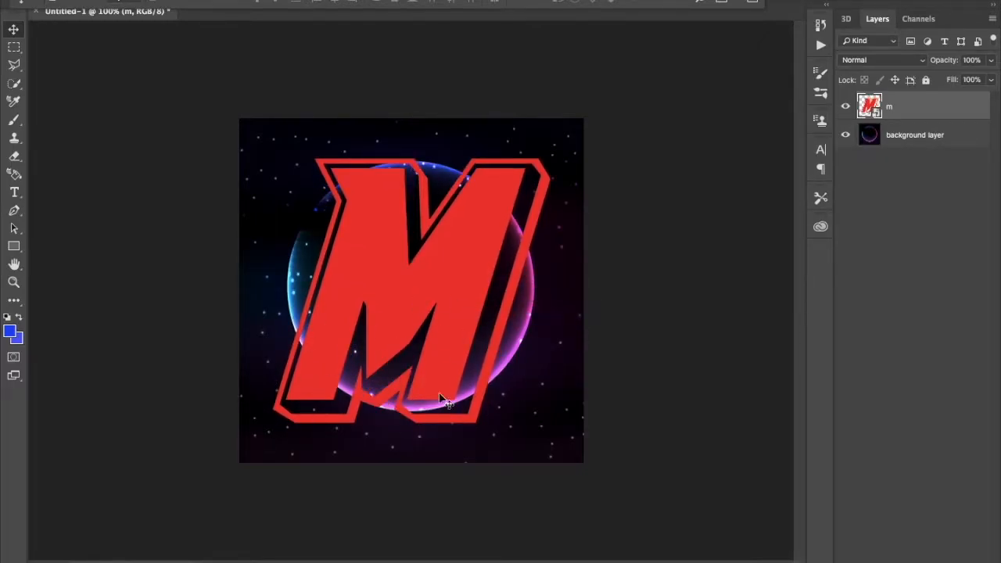
Open the blending options of the m layer and move the dialog aside to uncover the artwork.
{"action": "right_click", "coordinate": [918, 105]}
{"action": "left_click", "coordinate": [935, 107]}
{"action": "double_click", "coordinate": [906, 113]}
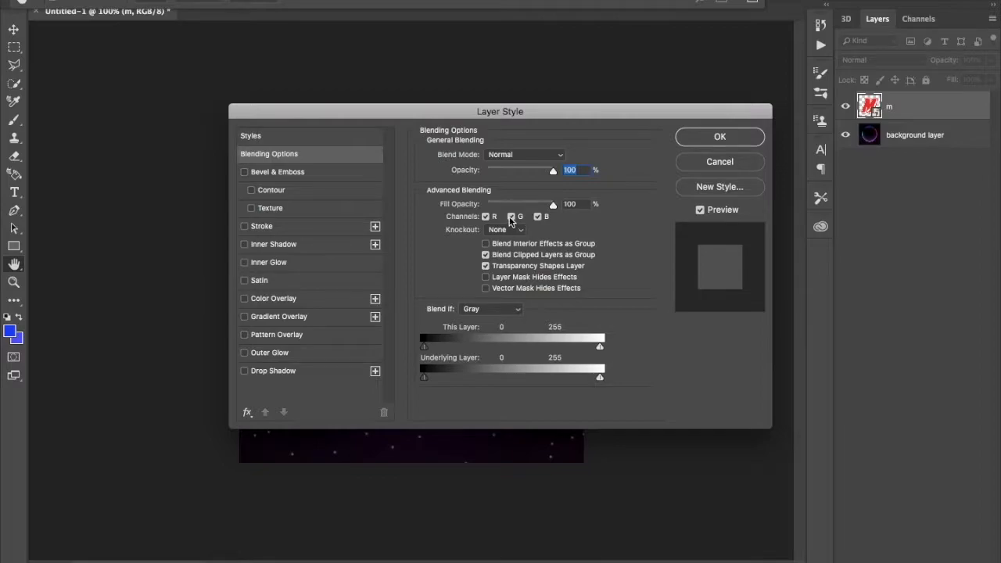
{"action": "left_click_drag", "start_coordinate": [526, 111], "coordinate": [848, 150]}
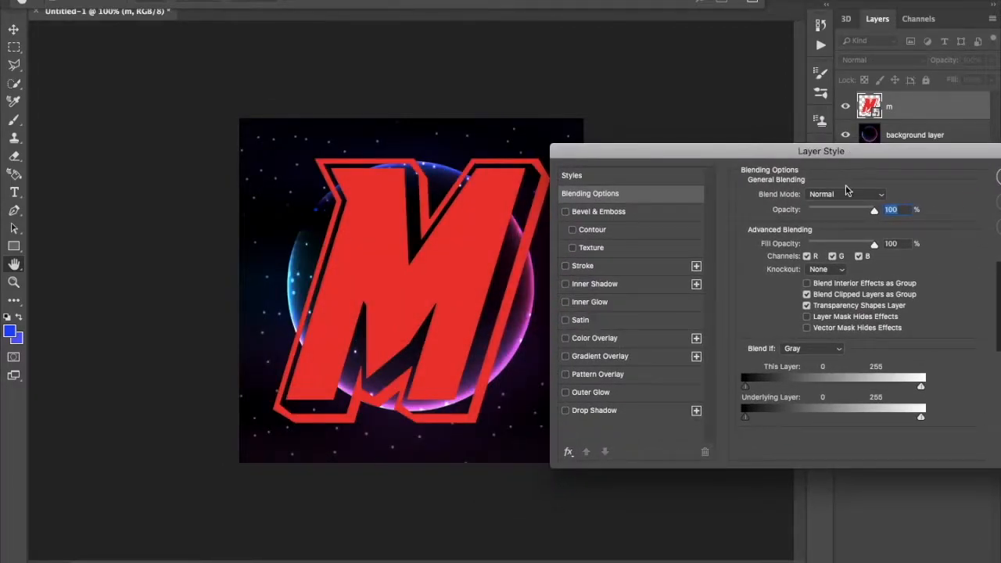
Try excluding the G and R channels in turn from the letter's blending.
{"action": "left_click", "coordinate": [832, 257]}
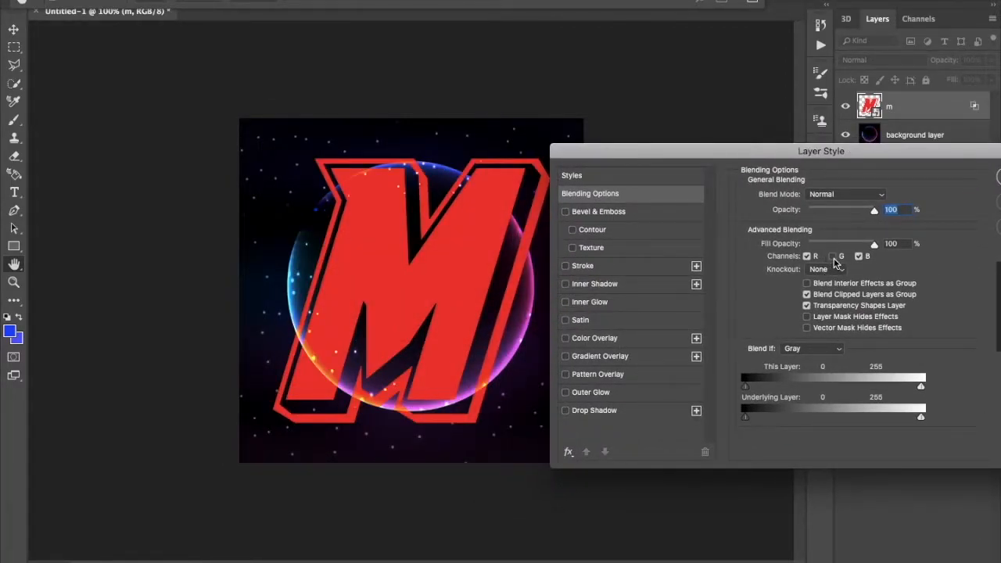
{"action": "left_click", "coordinate": [834, 257]}
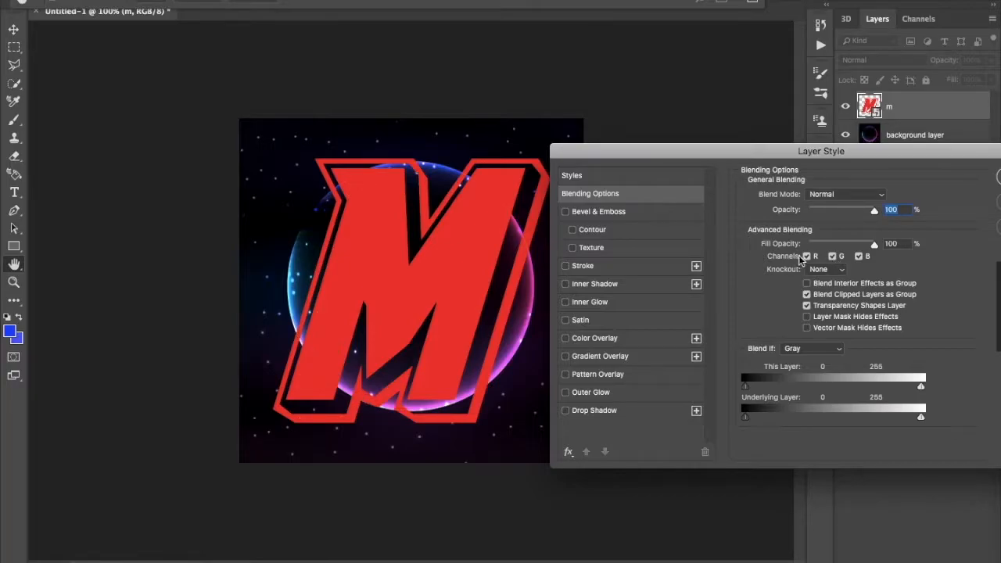
{"action": "left_click", "coordinate": [806, 257]}
{"action": "left_click", "coordinate": [806, 257]}
Exclude the G and B channels from the m layer's blending, keep only R, and apply the layer style.
{"action": "left_click", "coordinate": [859, 257]}
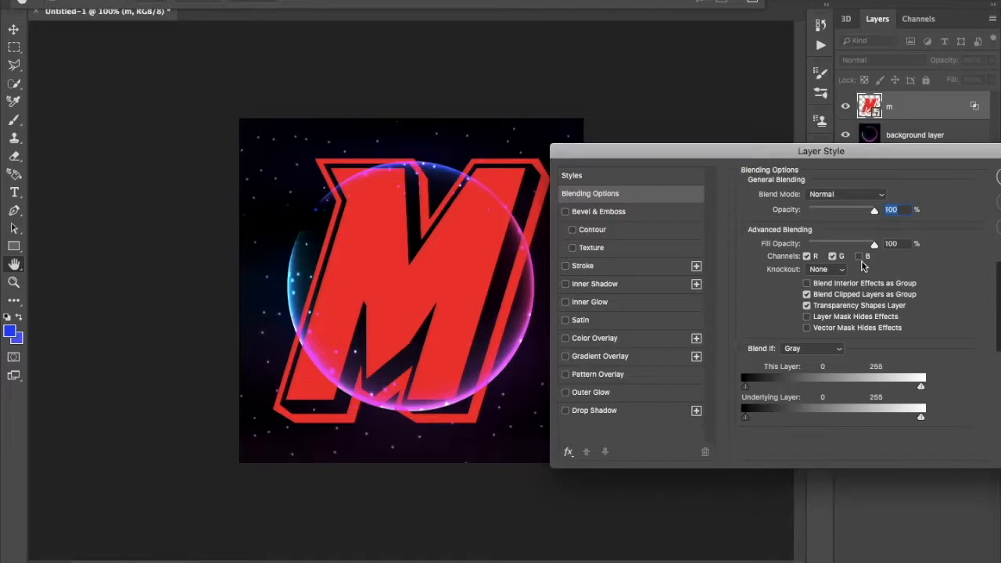
{"action": "left_click", "coordinate": [832, 257]}
{"action": "left_click", "coordinate": [806, 257]}
{"action": "left_click", "coordinate": [806, 258]}
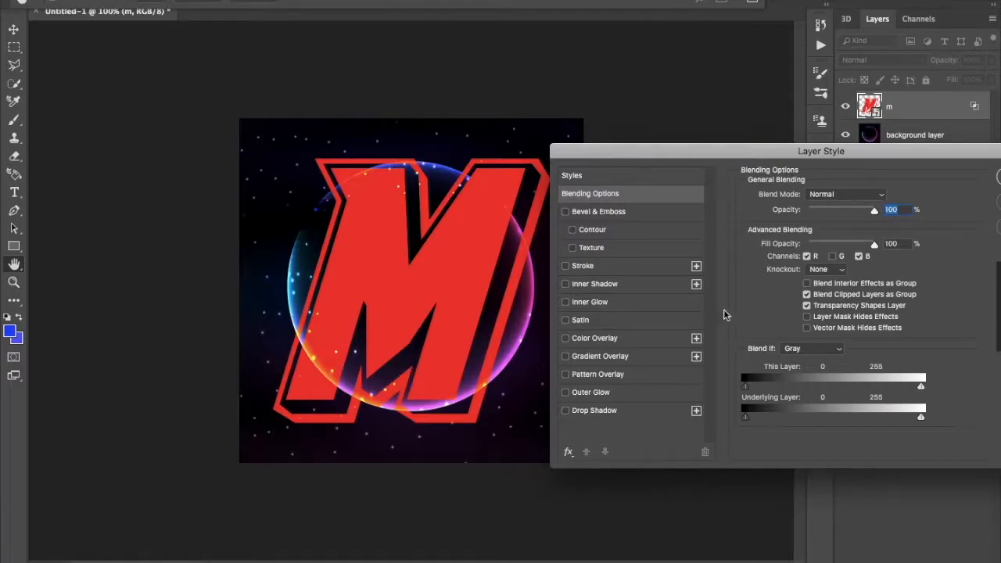
{"action": "left_click", "coordinate": [860, 257]}
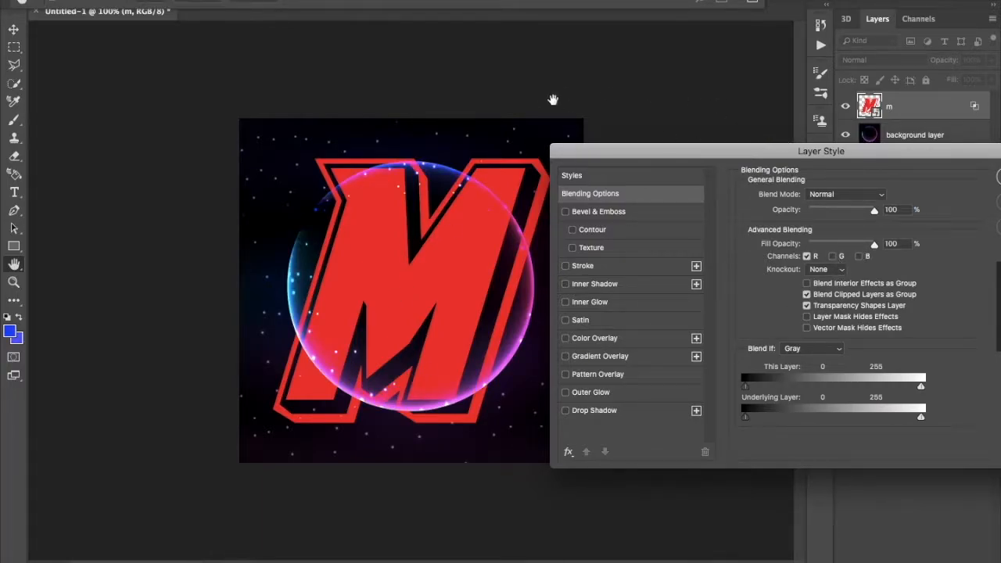
{"action": "left_click_drag", "start_coordinate": [807, 153], "coordinate": [637, 154]}
{"action": "left_click", "coordinate": [856, 181]}
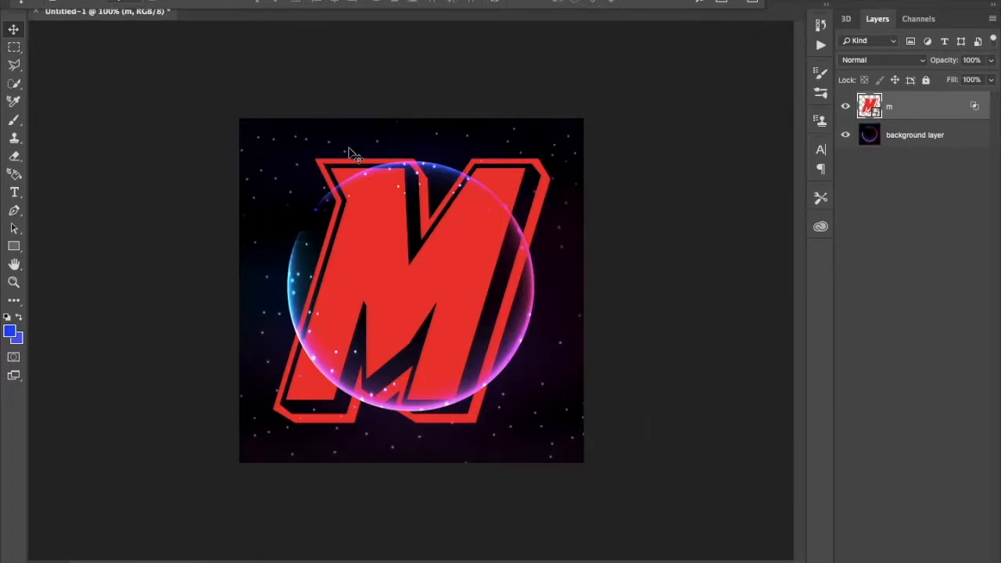
Undo the last change to the m layer to restore its Generate Normal Map smart filter.
{"action": "key", "text": "super+z"}
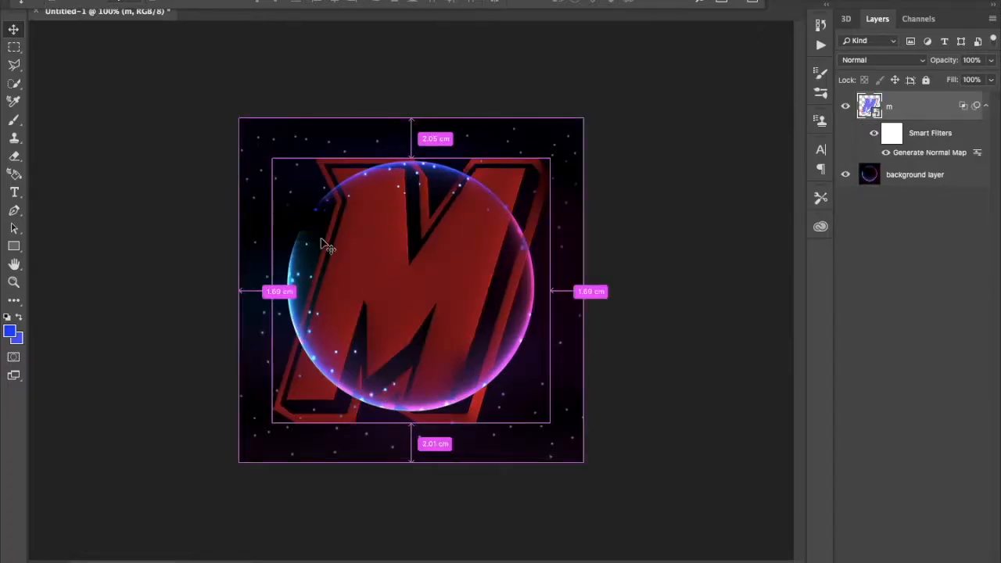
Save the document to iCloud Drive as New channel logo.png in Photoshop PDF format with the High Quality Print preset.
{"action": "key", "text": "shift+super+s"}
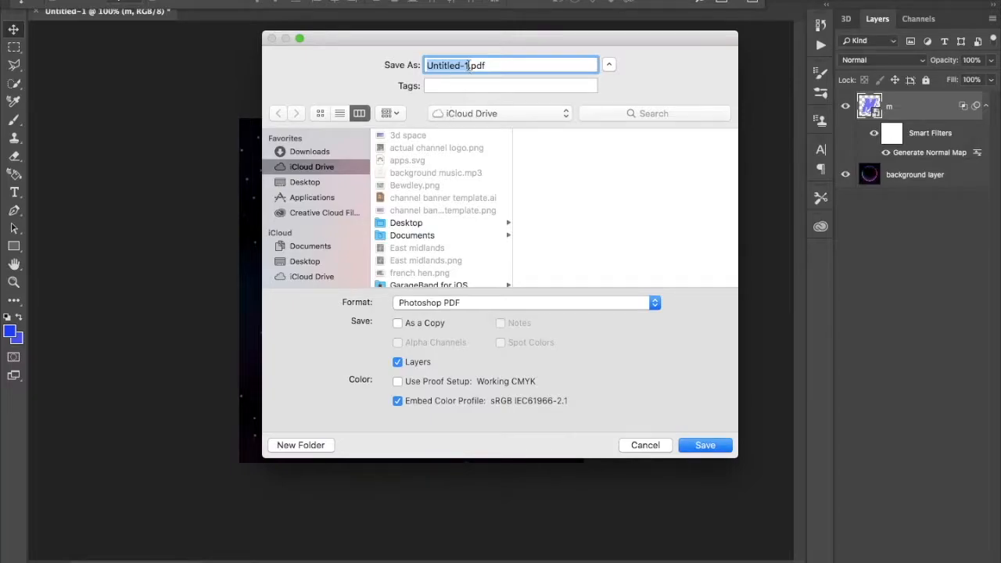
{"action": "key", "text": "BackSpace"}
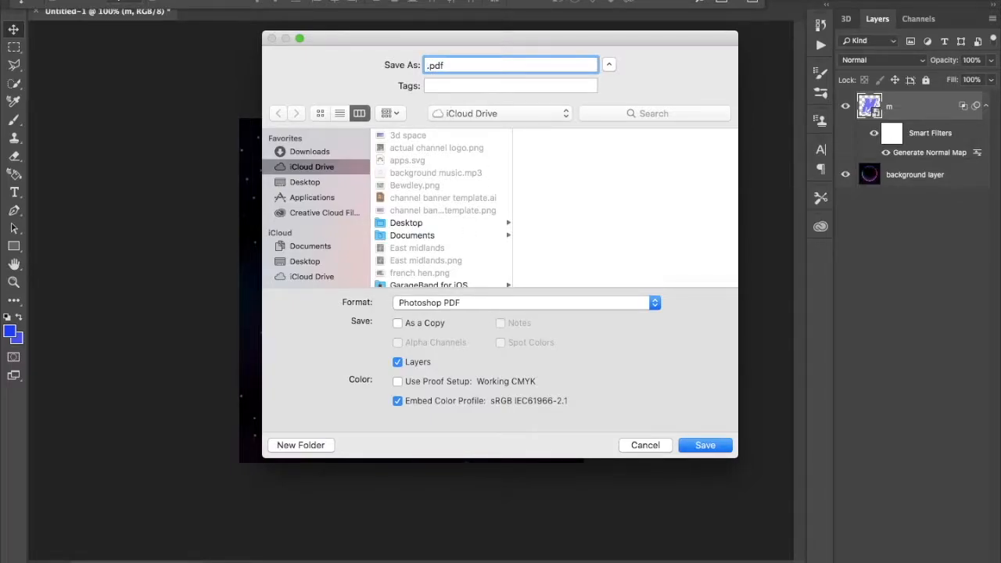
{"action": "key", "text": "BackSpace"}
{"action": "key", "text": "BackSpace"}
{"action": "key", "text": "BackSpace"}
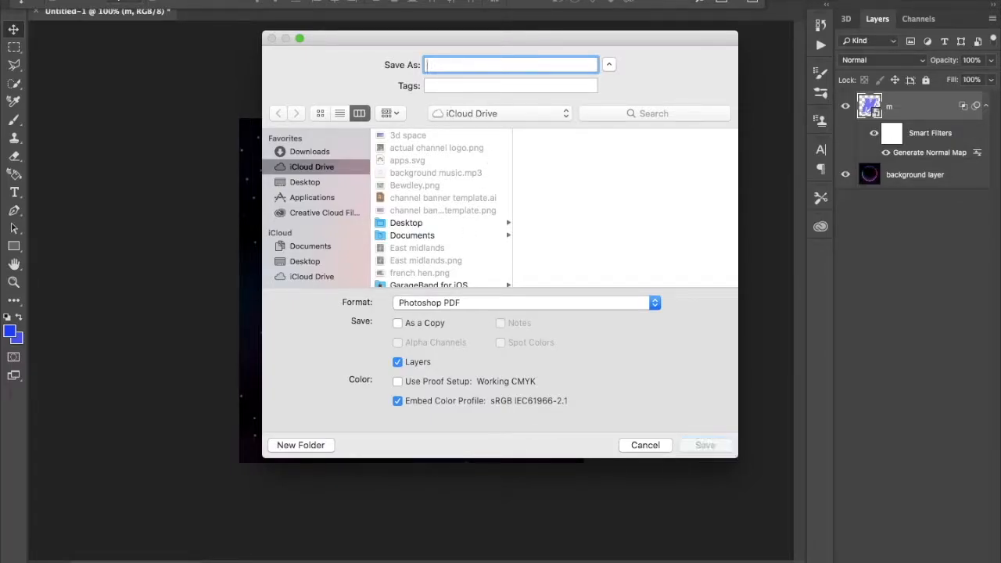
{"action": "type", "text": ".png"}
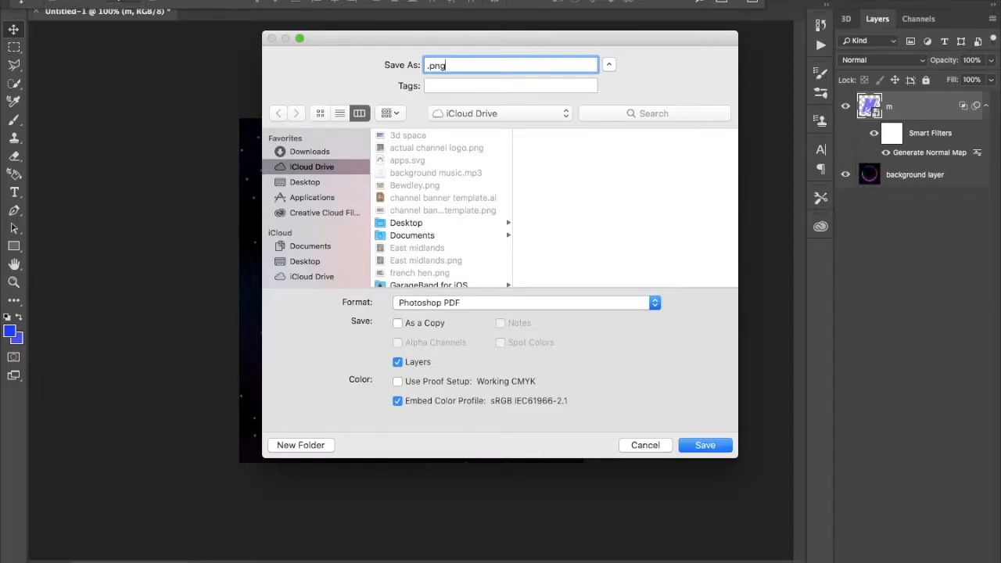
{"action": "left_click", "coordinate": [426, 66]}
{"action": "type", "text": "New channel logo"}
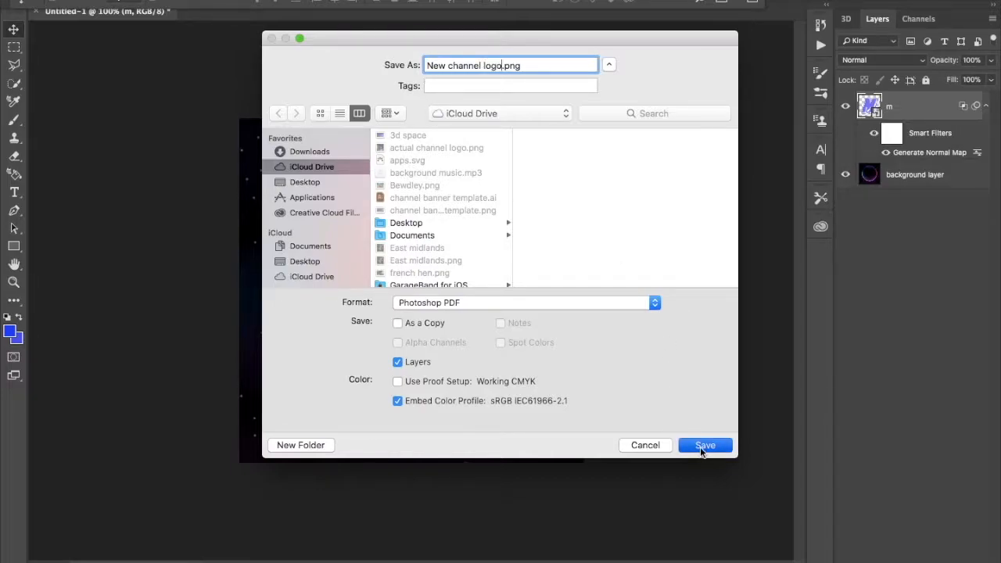
{"action": "left_click", "coordinate": [701, 448]}
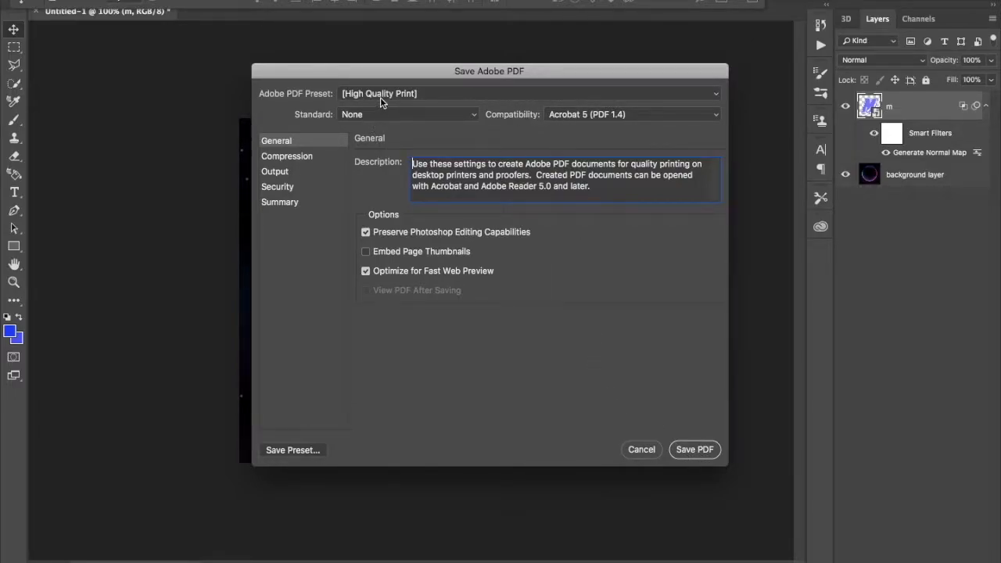
{"action": "left_click", "coordinate": [680, 95]}
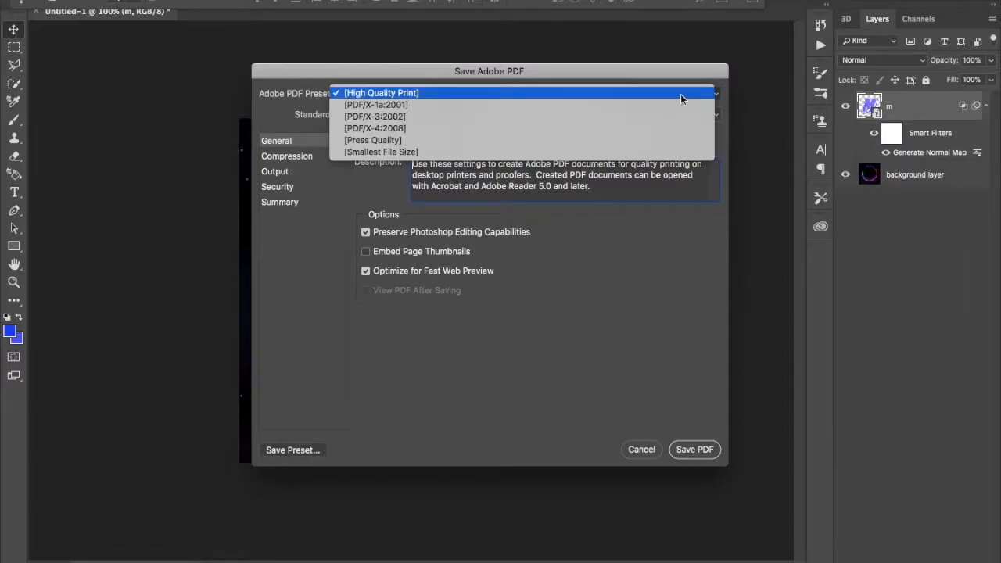
{"action": "left_click", "coordinate": [680, 94]}
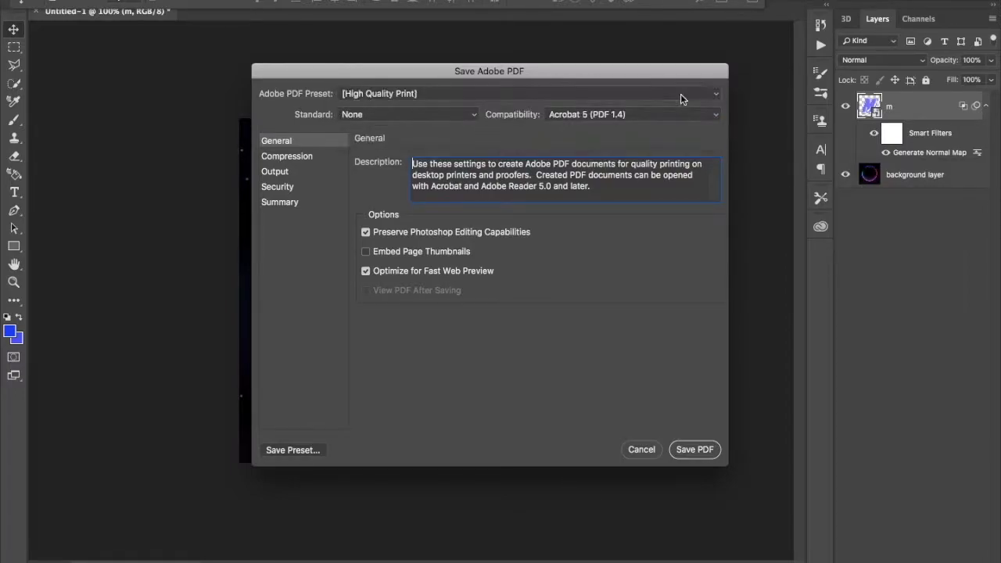
{"action": "left_click", "coordinate": [696, 449]}
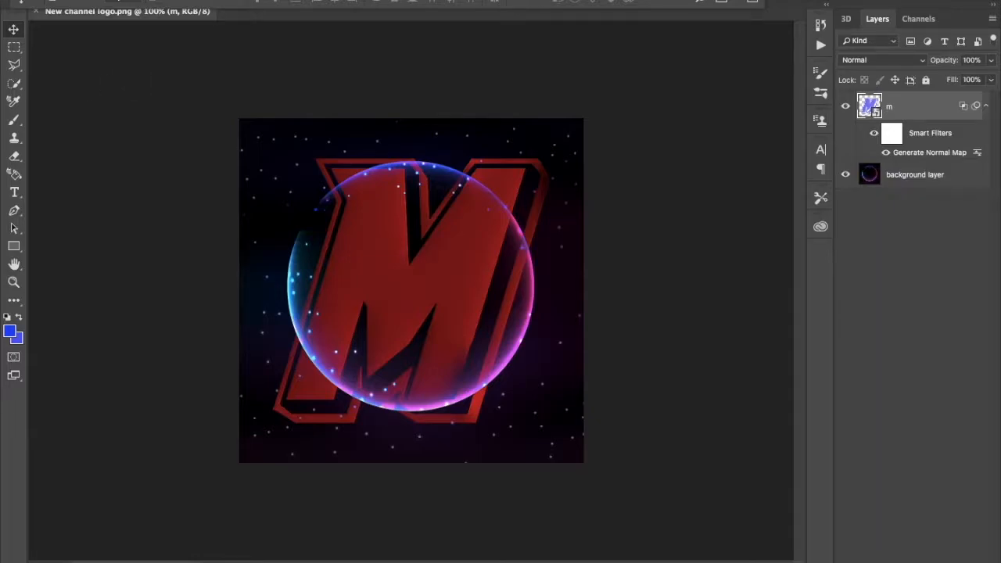
Export the artwork as New channel logo.png to iCloud Drive, replacing the existing file of that name.
{"action": "left_click", "coordinate": [125, 1]}
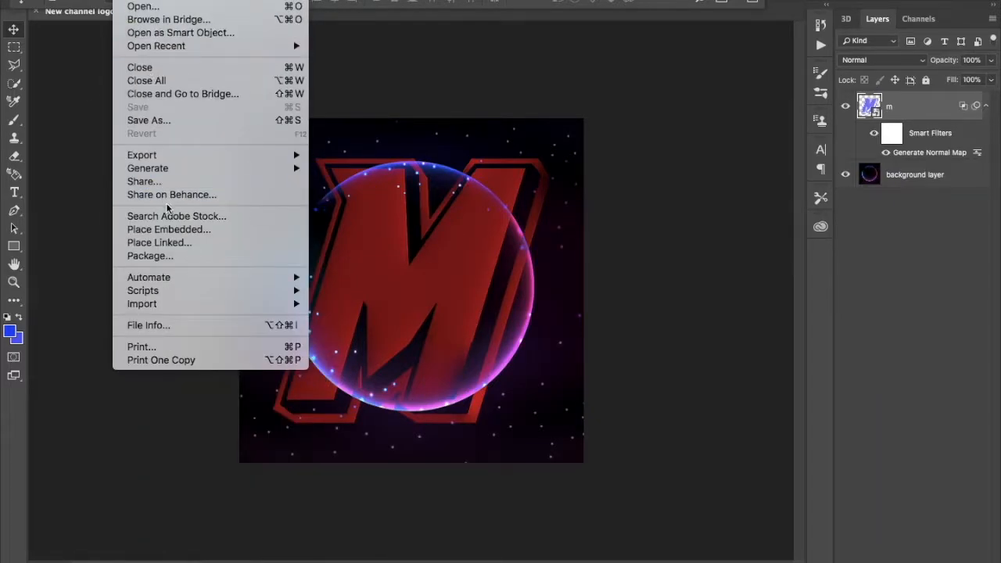
{"action": "mouse_move", "coordinate": [156, 155]}
{"action": "left_click", "coordinate": [375, 154]}
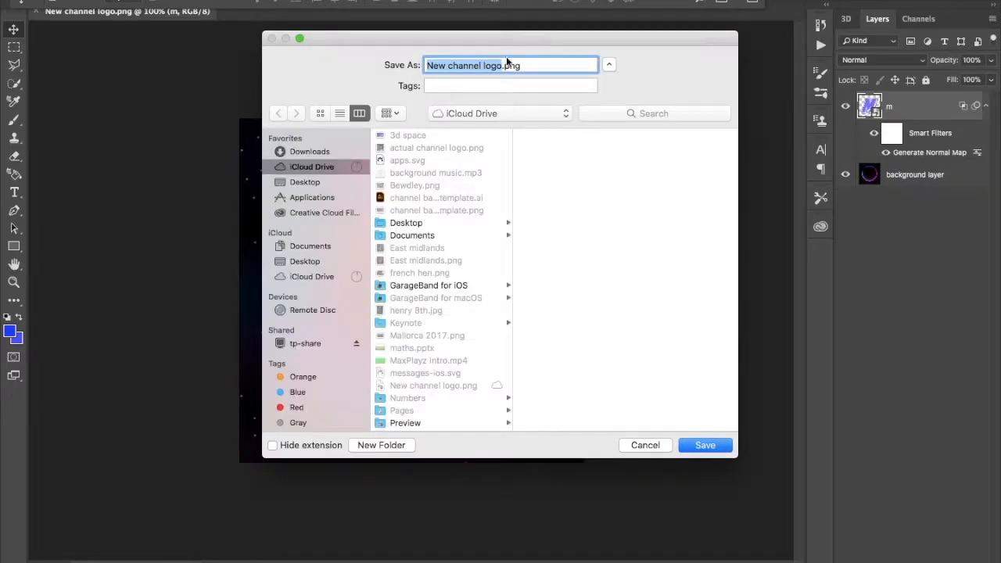
{"action": "left_click", "coordinate": [705, 445]}
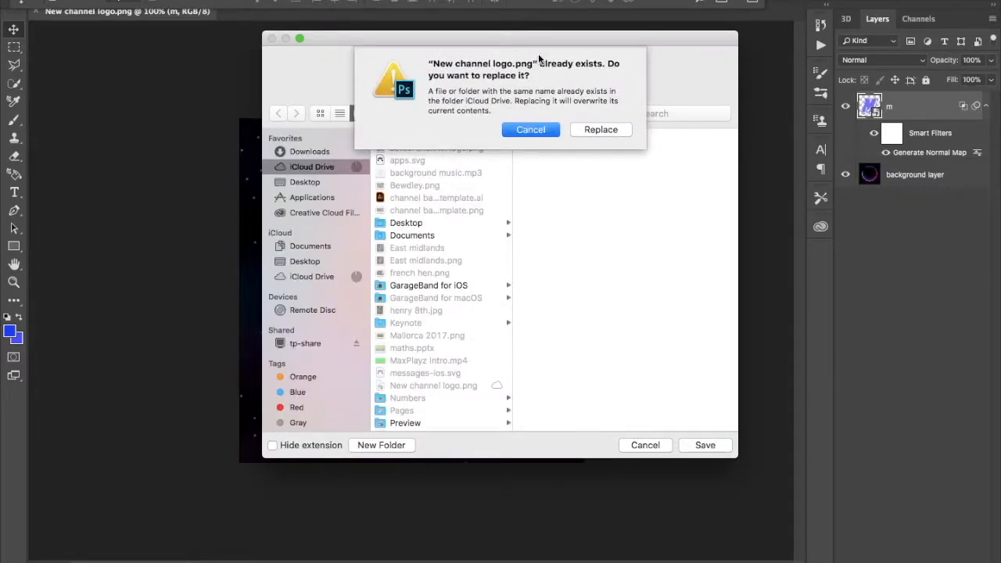
{"action": "left_click", "coordinate": [601, 130]}
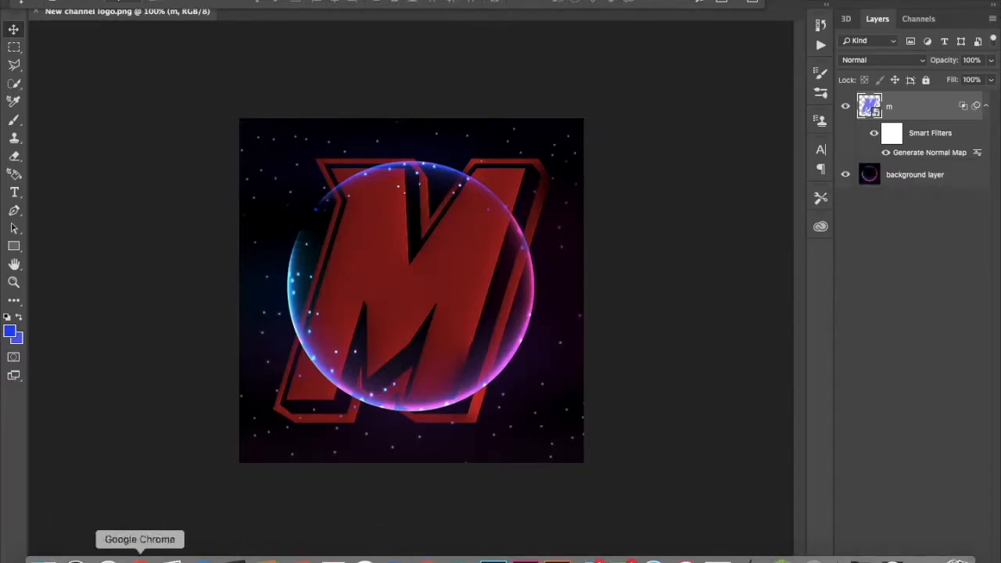
Switch to Google Chrome, go to the MaxPlayz YouTube channel and open its channel icon for editing.
{"action": "left_click", "coordinate": [139, 559]}
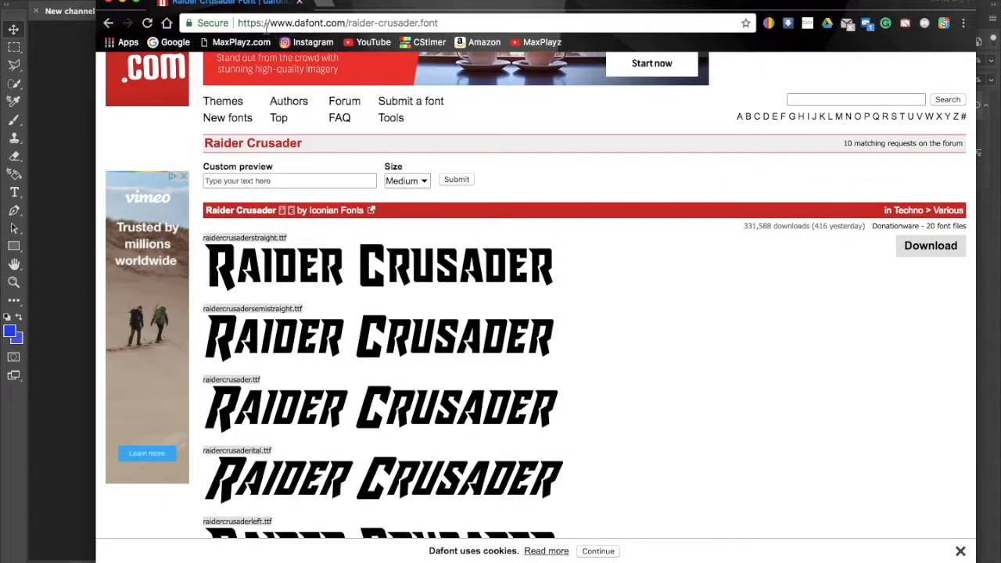
{"action": "left_click", "coordinate": [525, 43]}
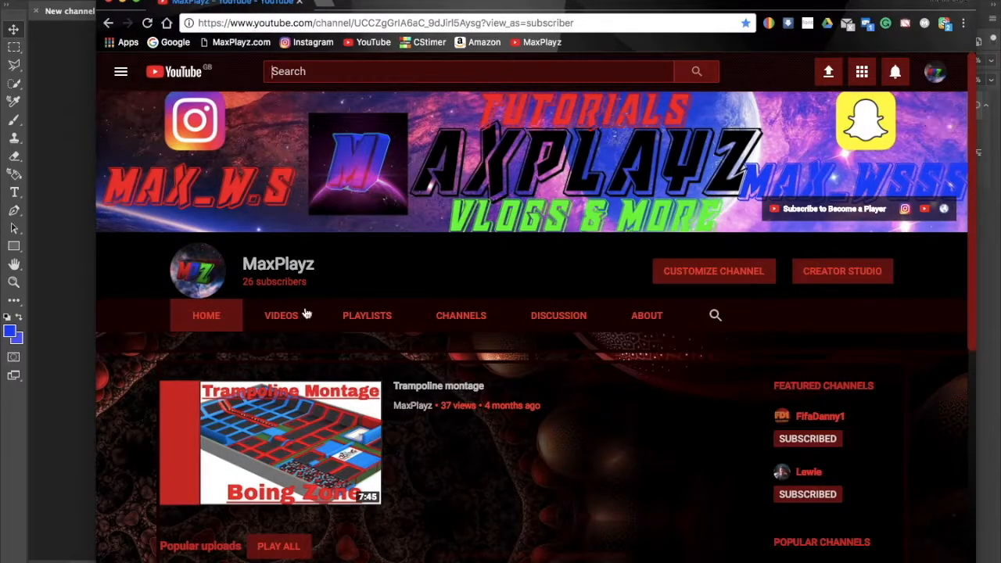
{"action": "mouse_move", "coordinate": [633, 172]}
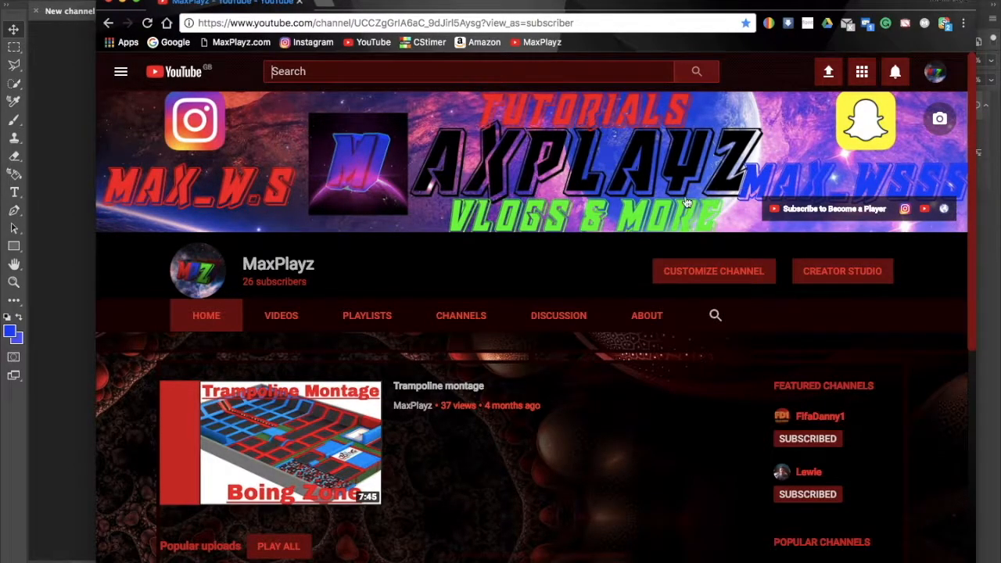
{"action": "mouse_move", "coordinate": [192, 275]}
{"action": "left_click", "coordinate": [199, 271]}
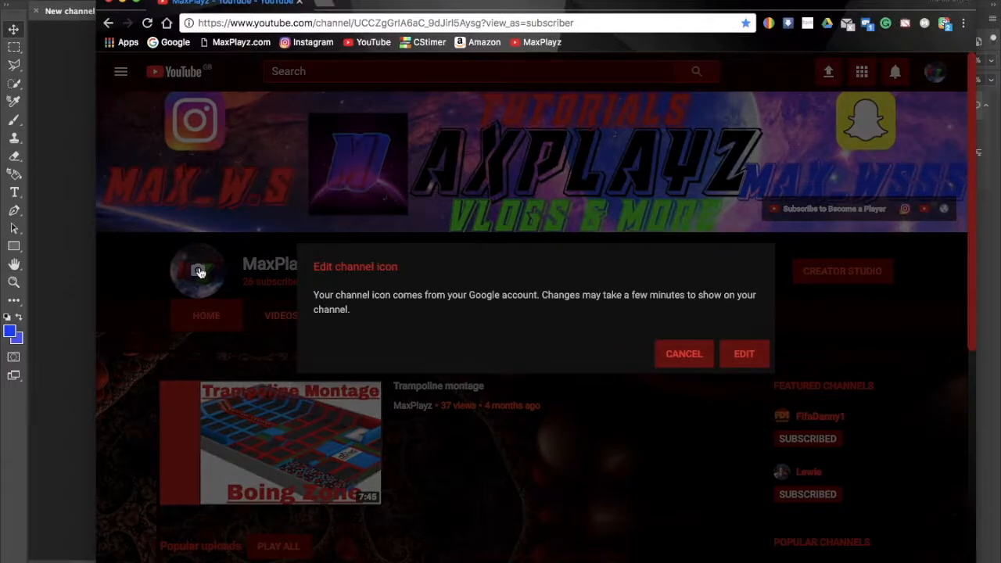
{"action": "left_click", "coordinate": [735, 368]}
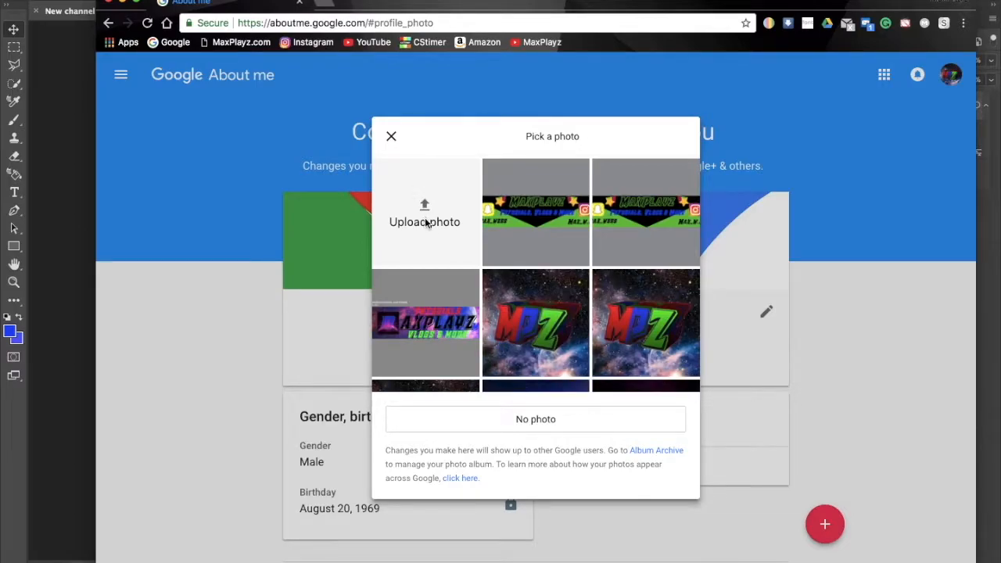
Upload New channel logo.png from iCloud Drive and set it as the profile photo.
{"action": "left_click", "coordinate": [425, 222]}
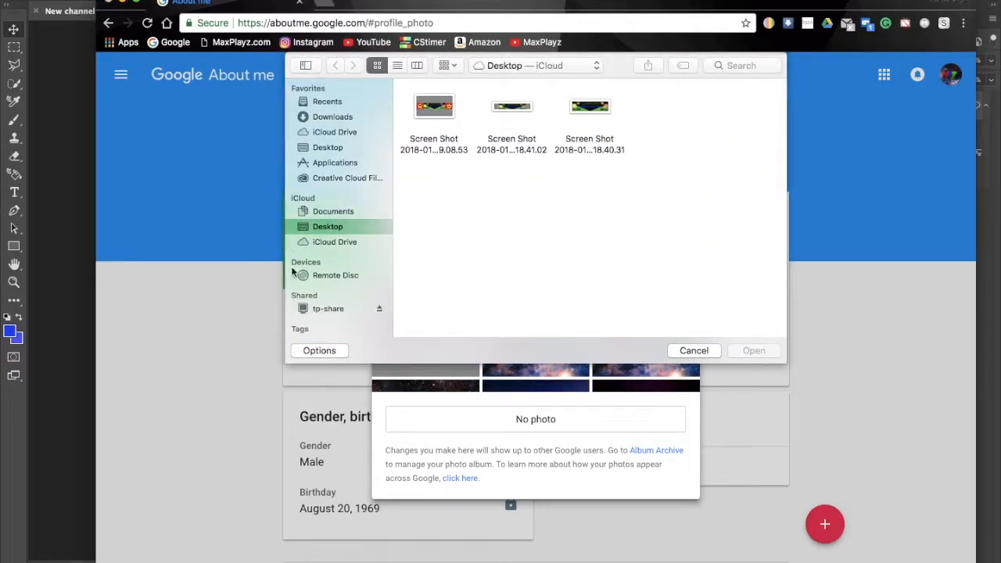
{"action": "left_click", "coordinate": [329, 133]}
{"action": "left_click", "coordinate": [435, 110]}
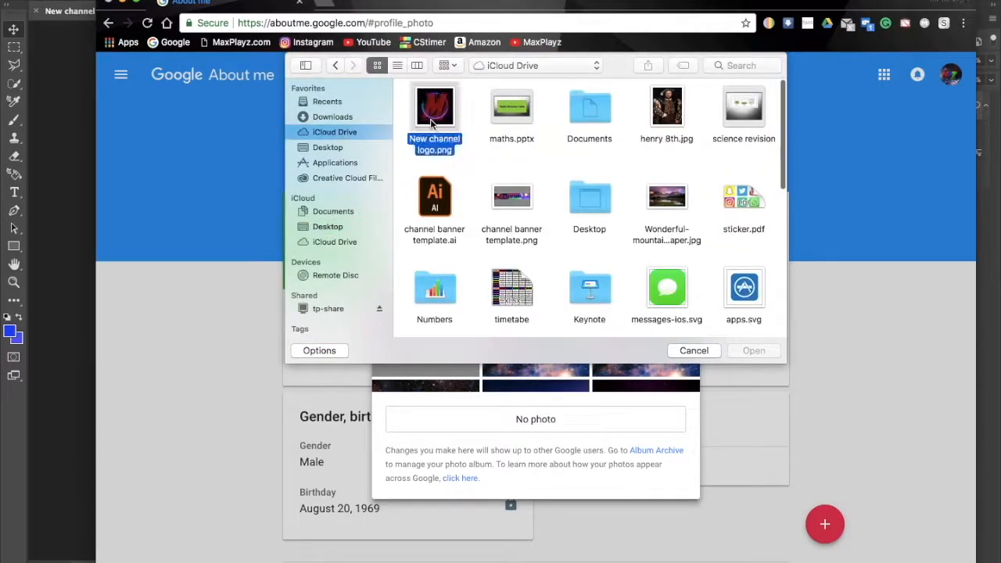
{"action": "left_click", "coordinate": [763, 353]}
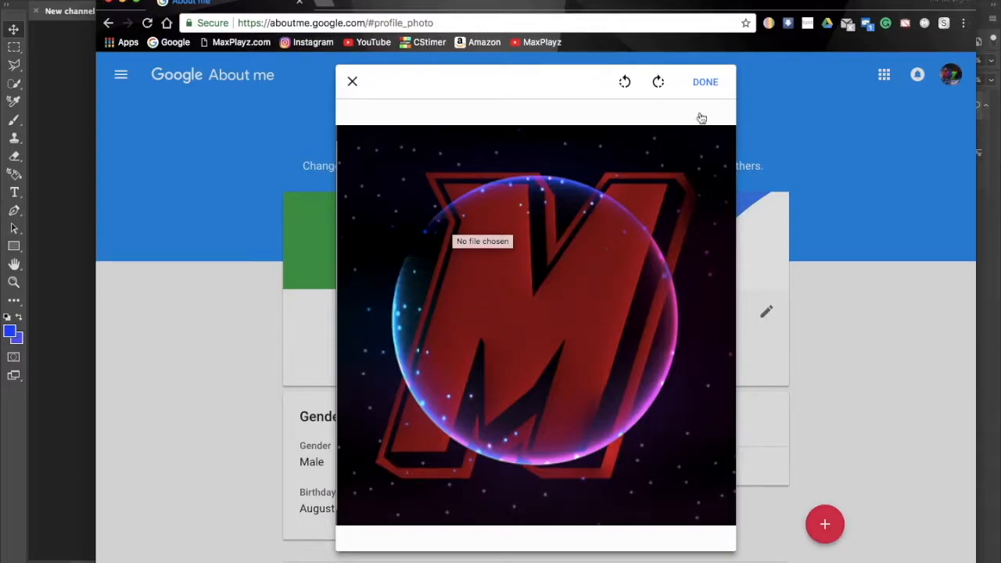
{"action": "left_click", "coordinate": [705, 82]}
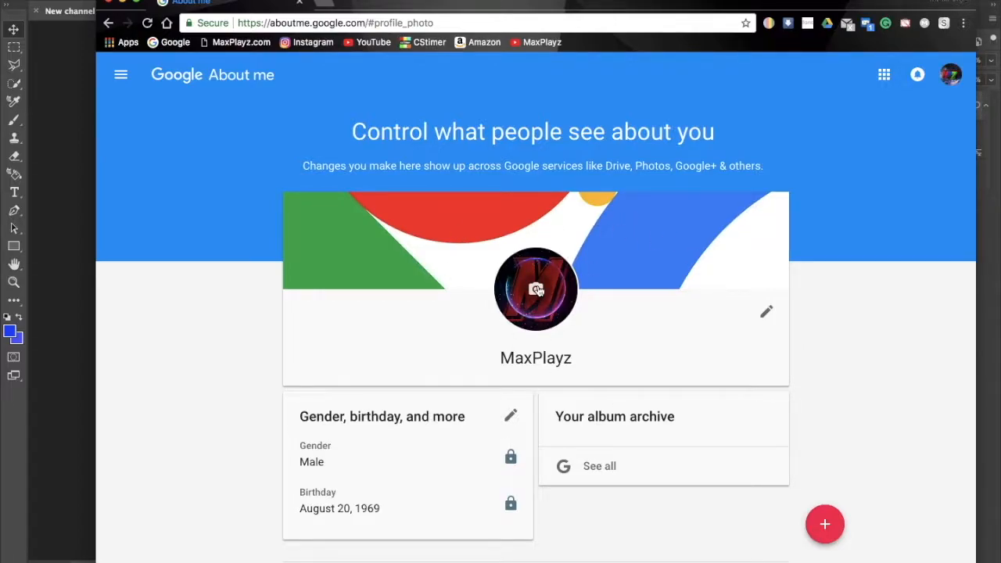
Set the profile photo back to the existing MPZ space picture and return to the YouTube channel page.
{"action": "left_click", "coordinate": [538, 291]}
{"action": "left_click", "coordinate": [521, 353]}
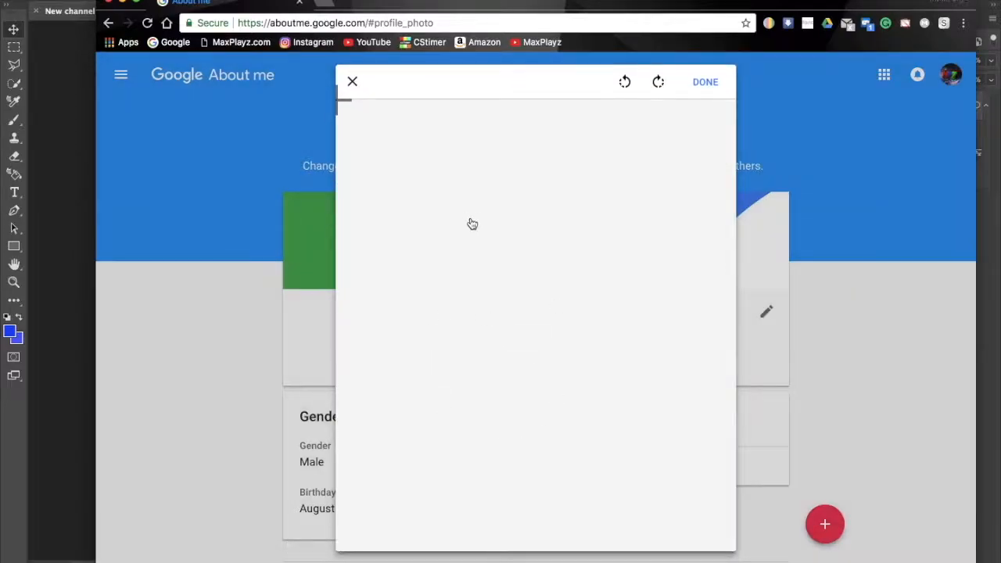
{"action": "left_click", "coordinate": [711, 83]}
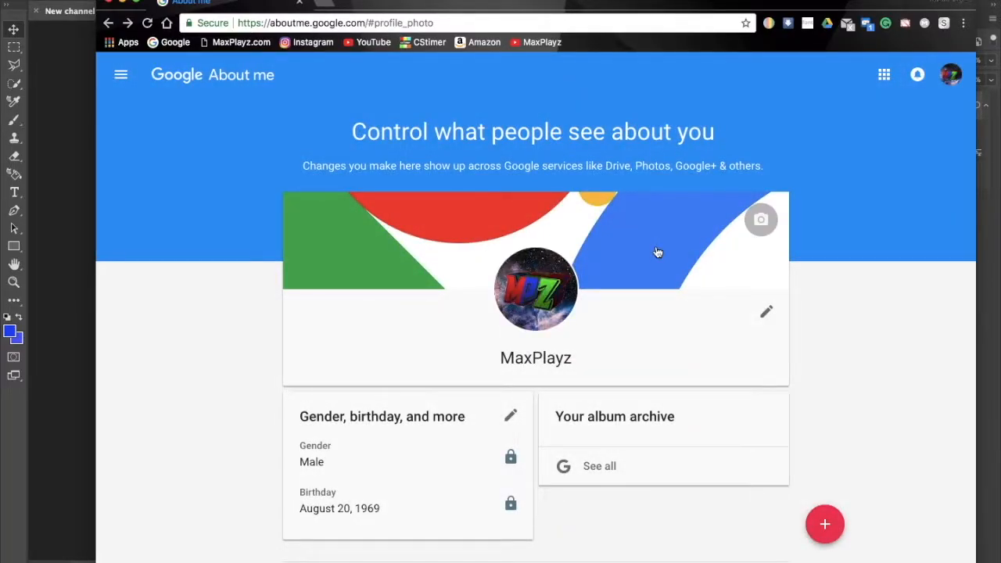
{"action": "left_click", "coordinate": [108, 23]}
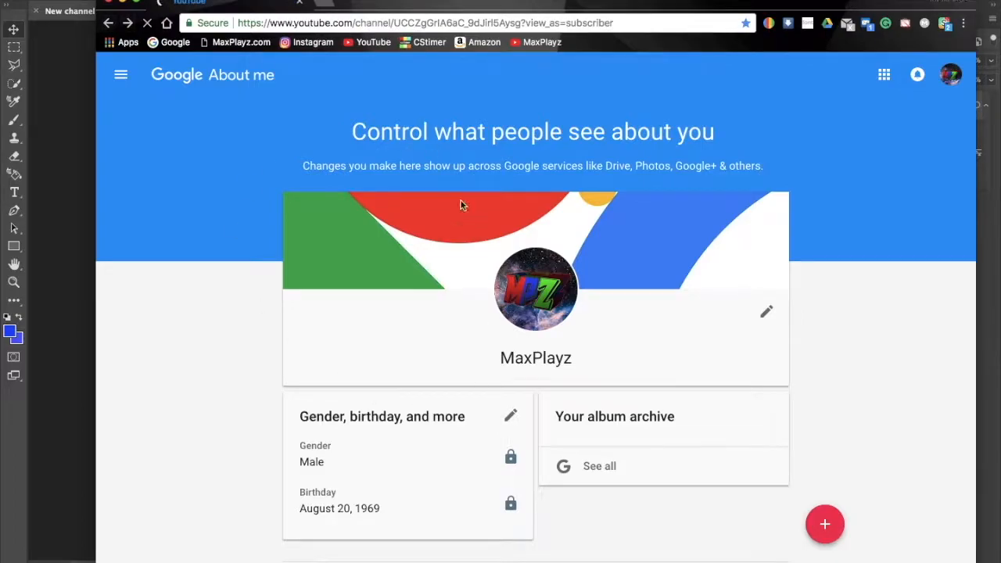